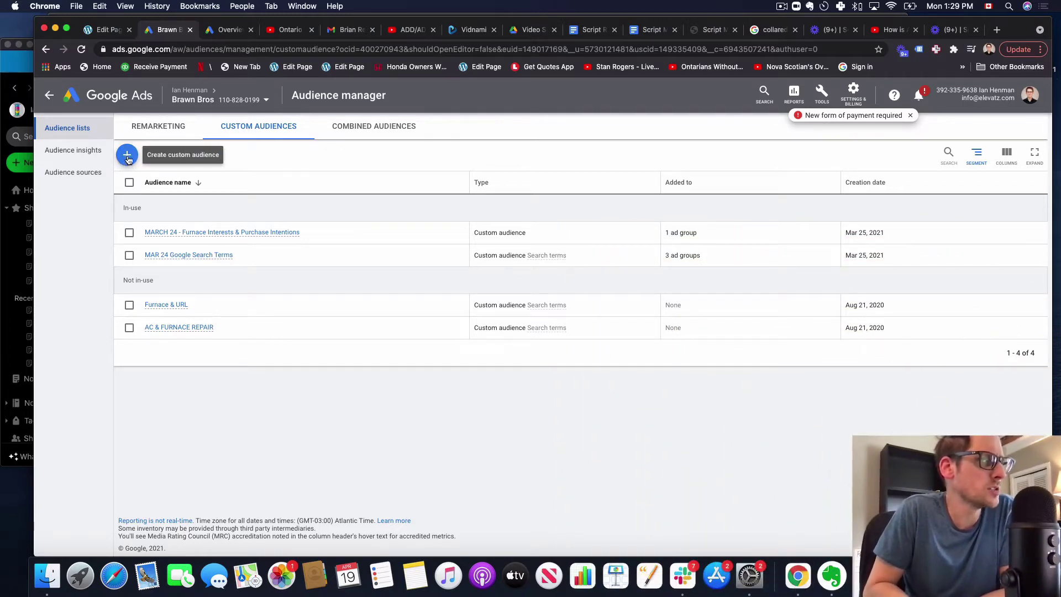
# Go to Tools > Audience manager > Custom audiences and begin a new custom audience
pyautogui.click(820, 95)
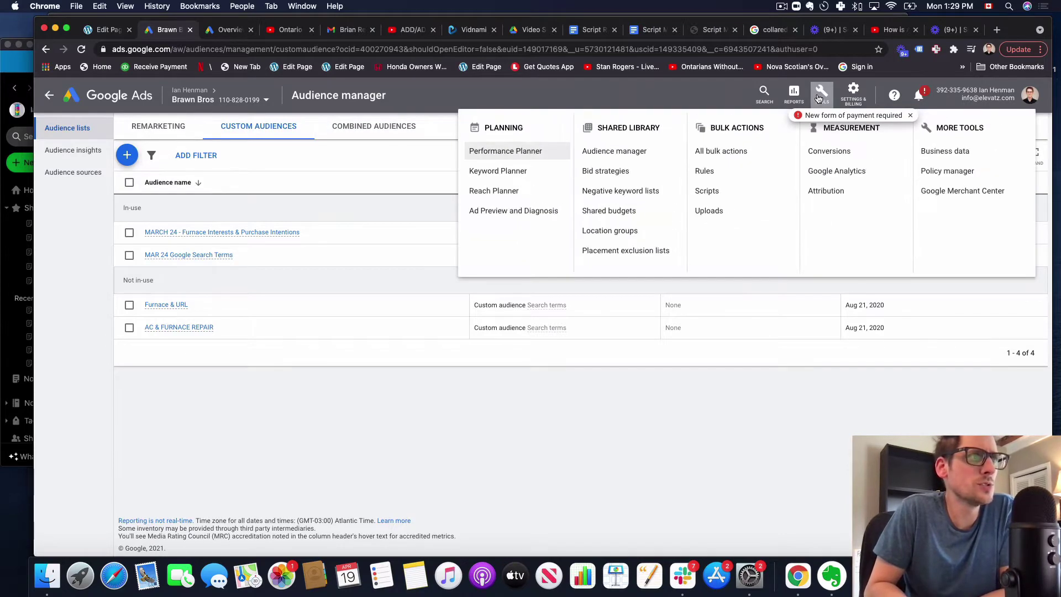
pyautogui.click(608, 154)
pyautogui.click(248, 128)
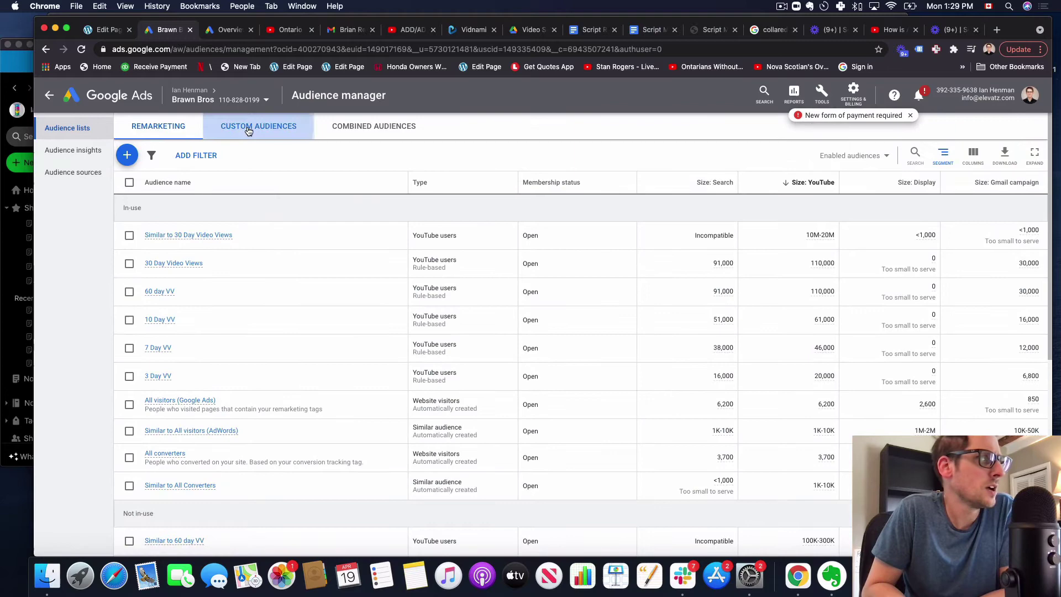
pyautogui.click(127, 157)
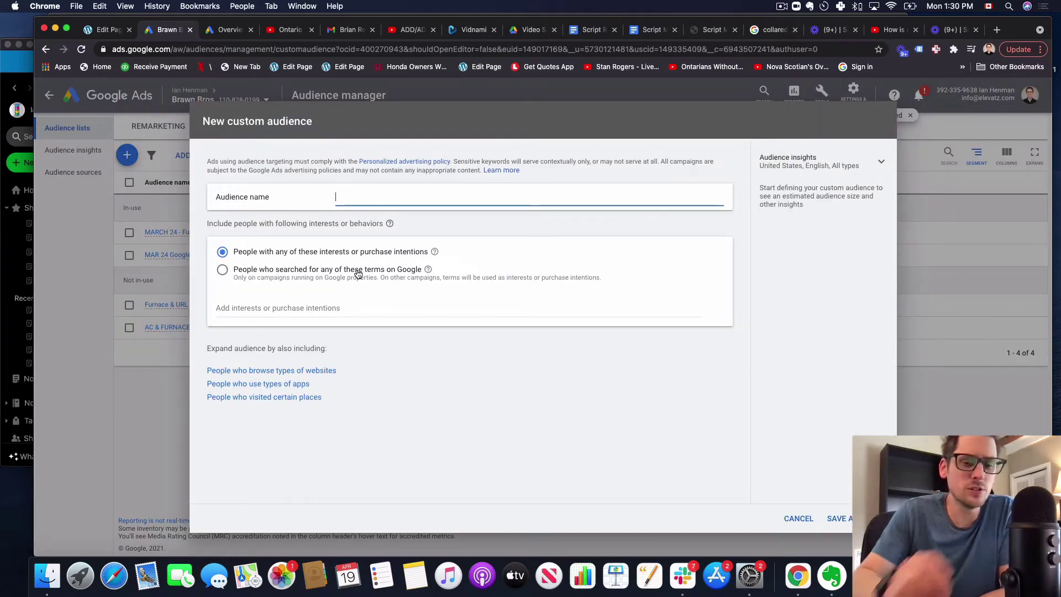
pyautogui.scroll(5, 266, 283)
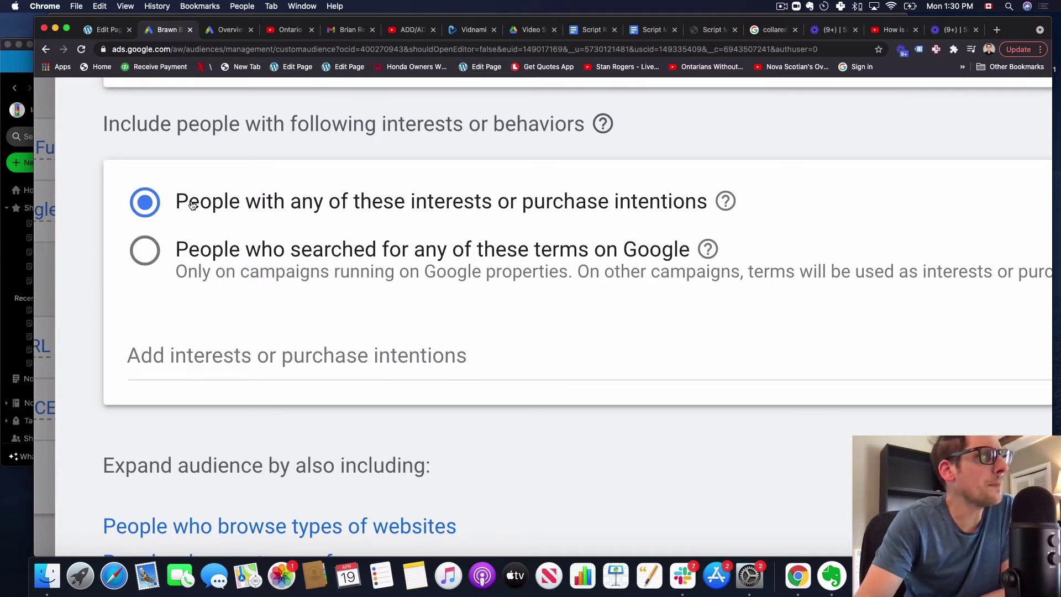
pyautogui.moveTo(200, 203); pyautogui.dragTo(430, 221)
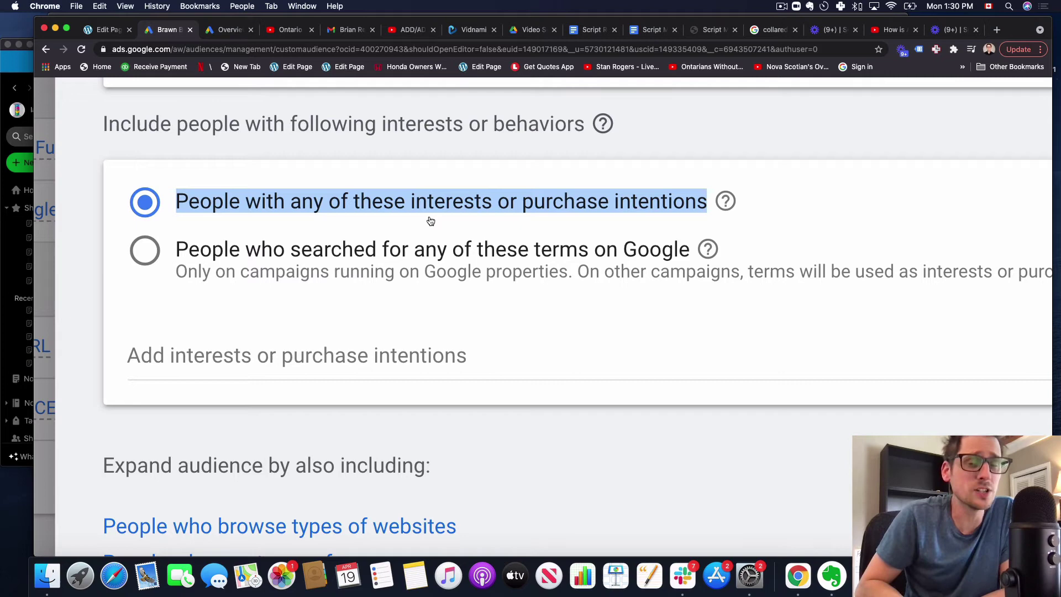
# Target people who searched on Google and enter 'Furnace Repair' as a search term
pyautogui.click(156, 258)
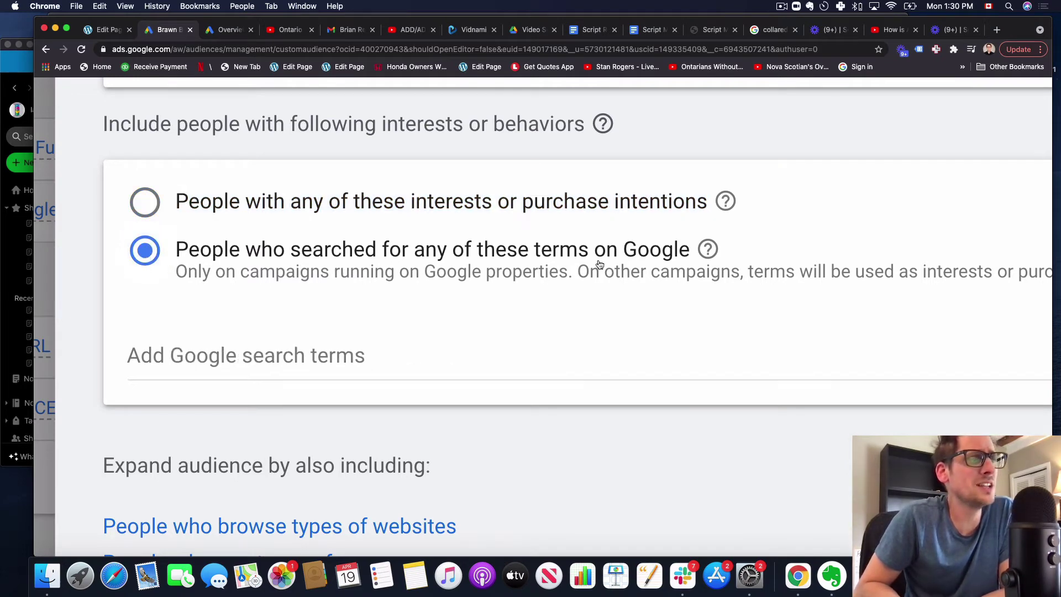
pyautogui.hscroll(3, 243, 287)
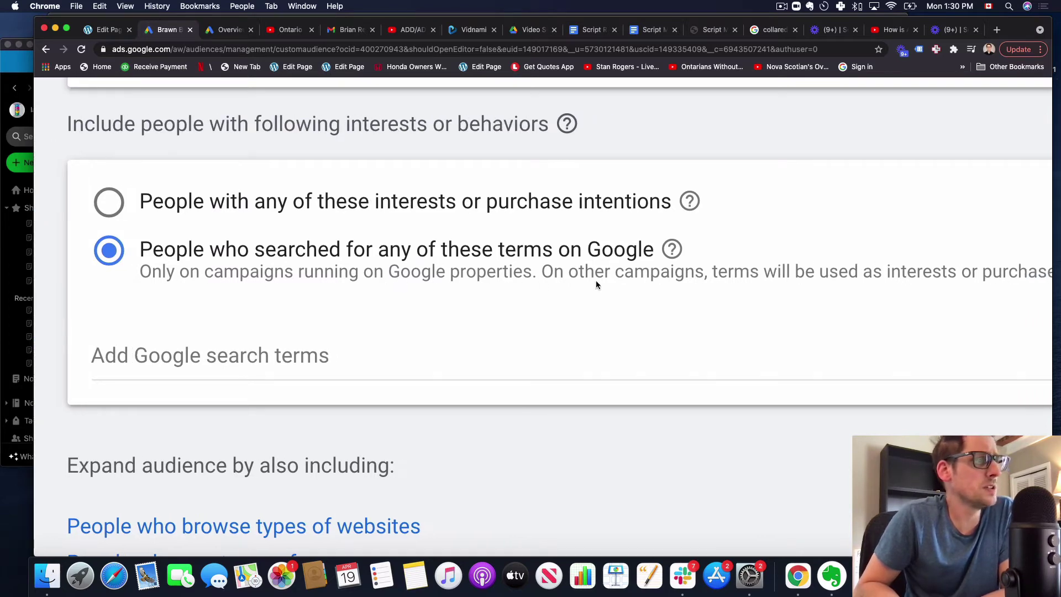
pyautogui.hscroll(10, 596, 283)
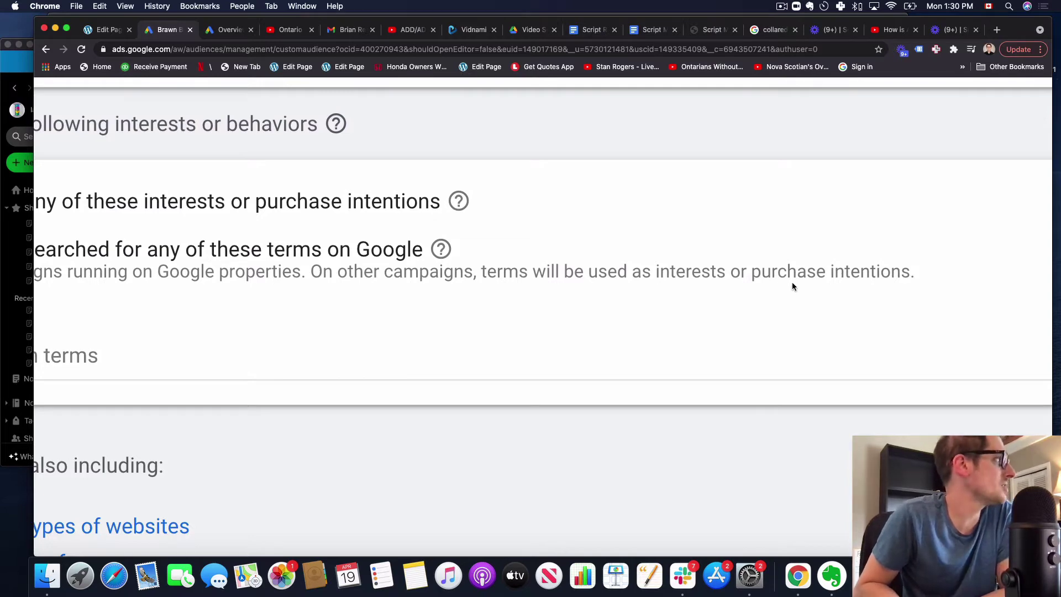
pyautogui.hscroll(-8, 339, 287)
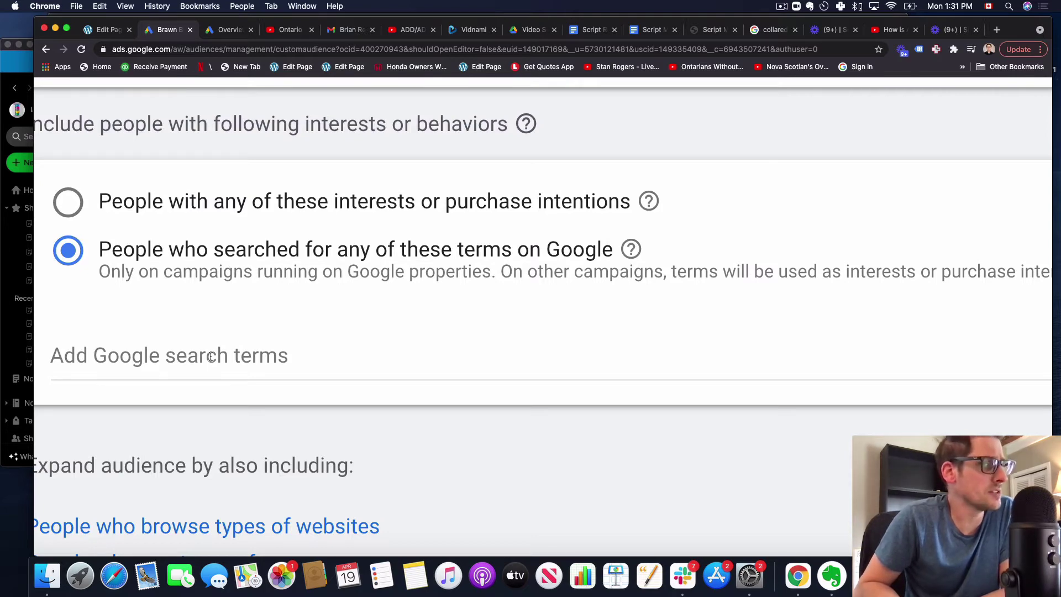
pyautogui.hscroll(-3, 210, 357)
pyautogui.click(245, 356)
pyautogui.write('Fur')
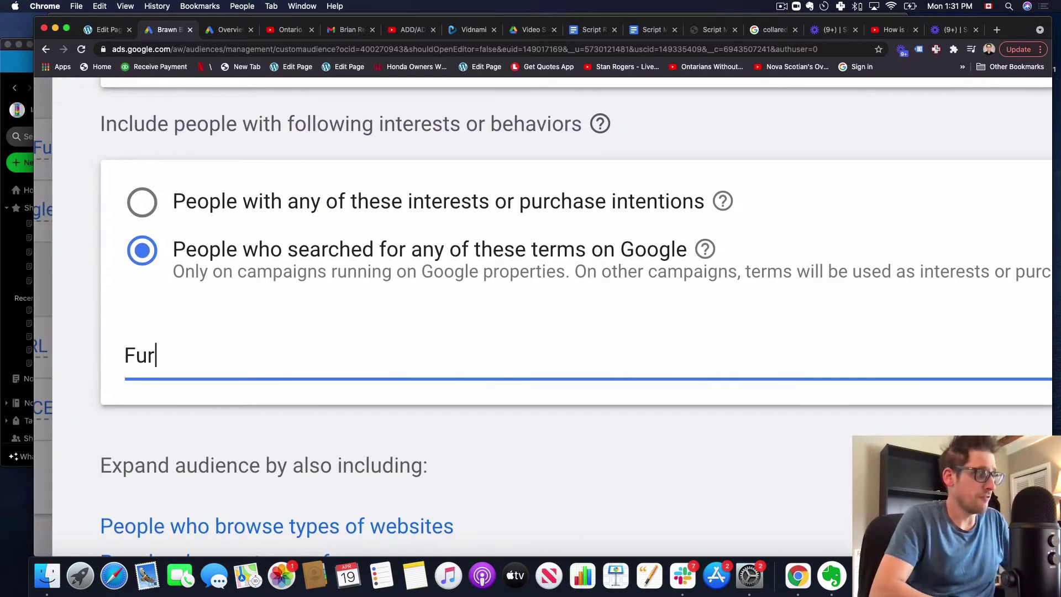
pyautogui.write('nace Repair')
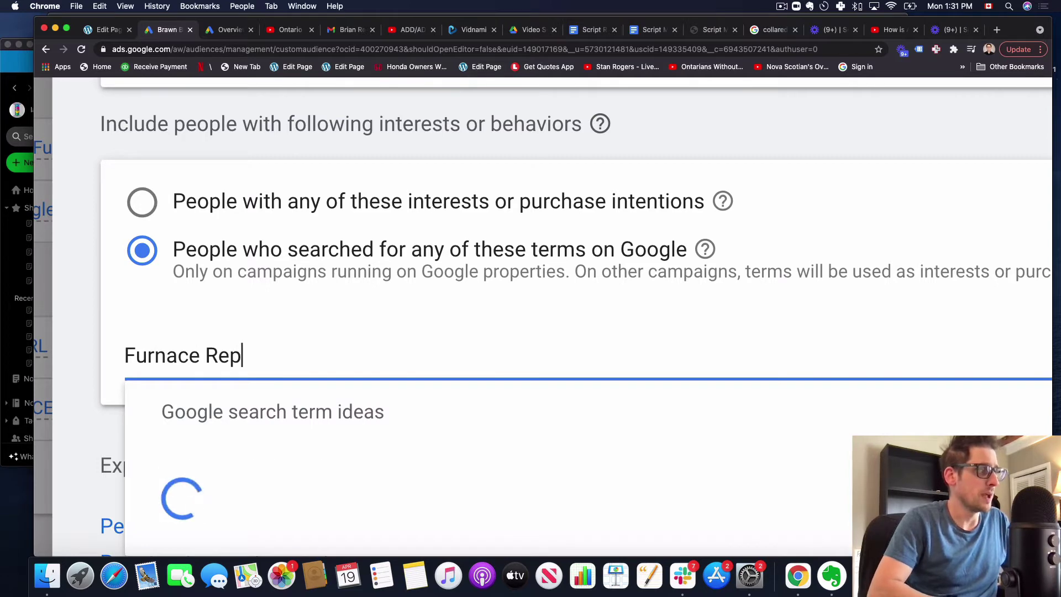
# Name the custom audience 'Furnace Repair'
pyautogui.hscroll(-10, 457, 301)
pyautogui.scroll(-5, 457, 301)
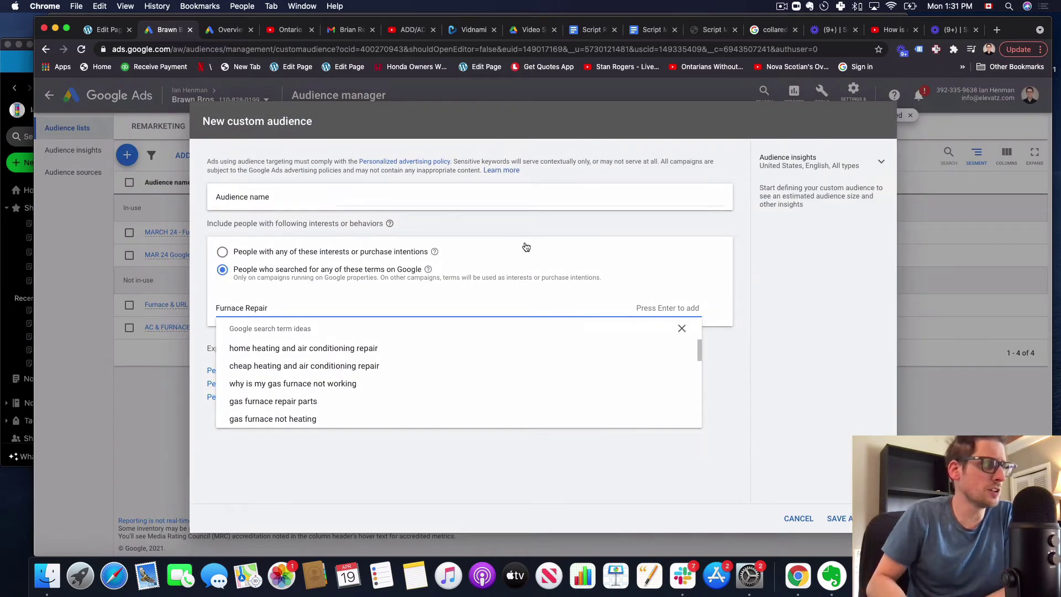
pyautogui.click(357, 198)
pyautogui.write('Furnace Rep')
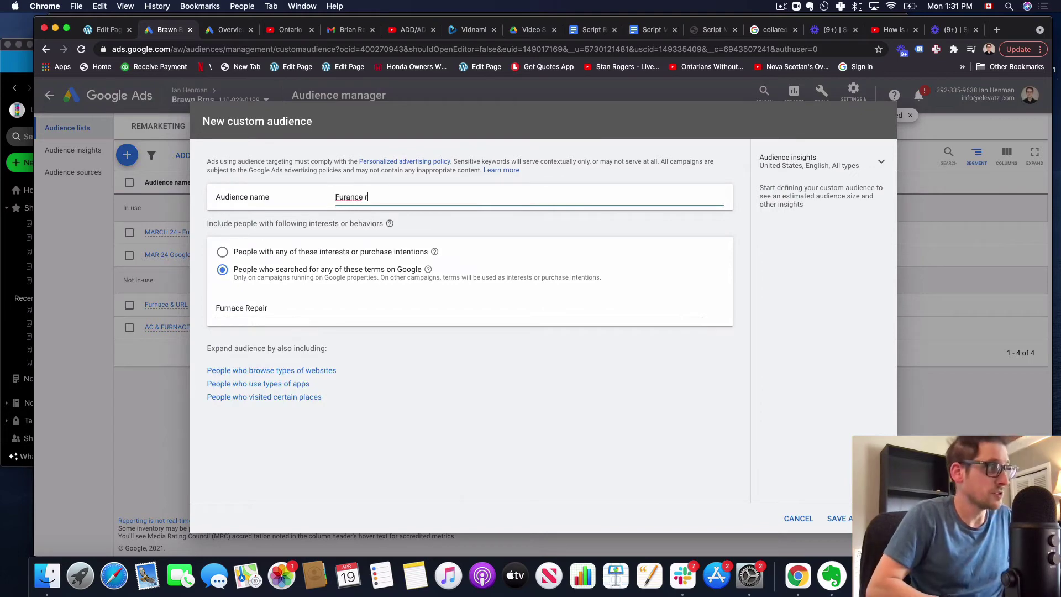
pyautogui.press('super+a')
pyautogui.write('f')
pyautogui.write('Furnace Repair')
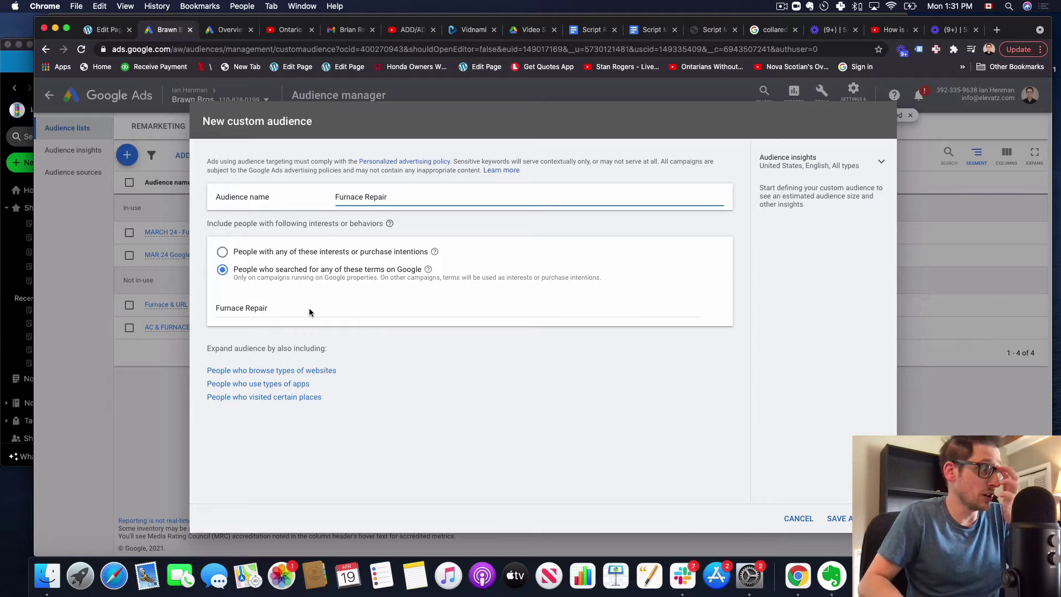
# Add 'home heating and air conditioning repair' and 'residential furnace repair near me', discarding 'gas furnace repair parts'
pyautogui.click(294, 307)
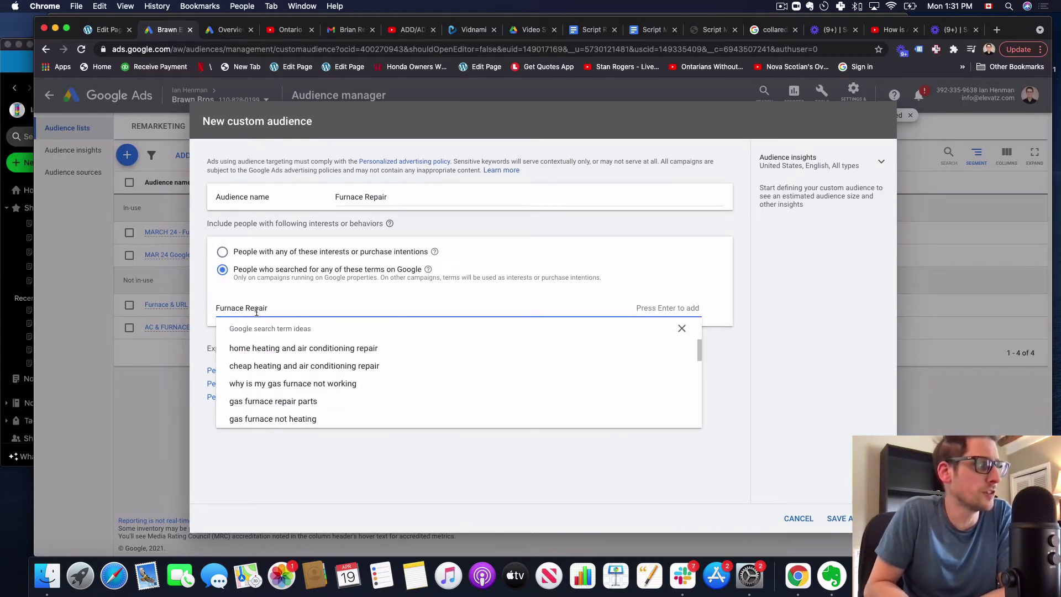
pyautogui.click(301, 350)
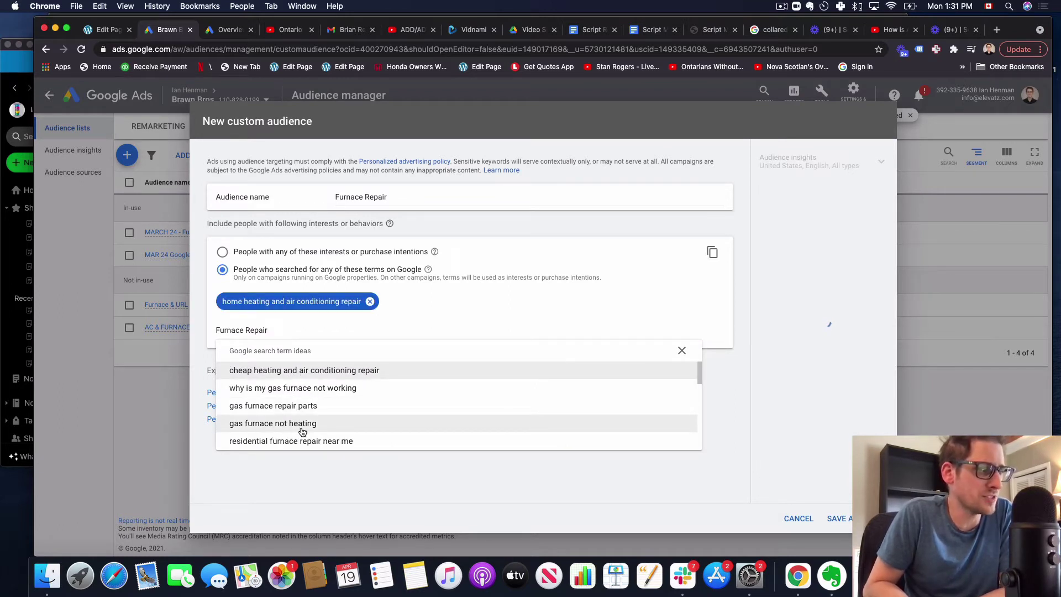
pyautogui.scroll(-2, 320, 428)
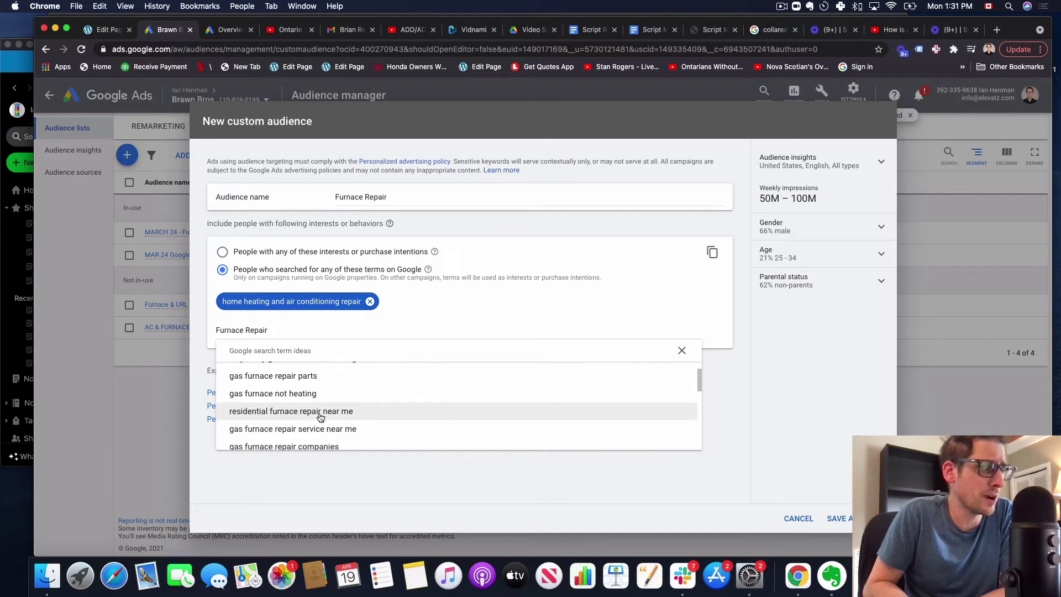
pyautogui.click(320, 411)
pyautogui.scroll(-3, 320, 414)
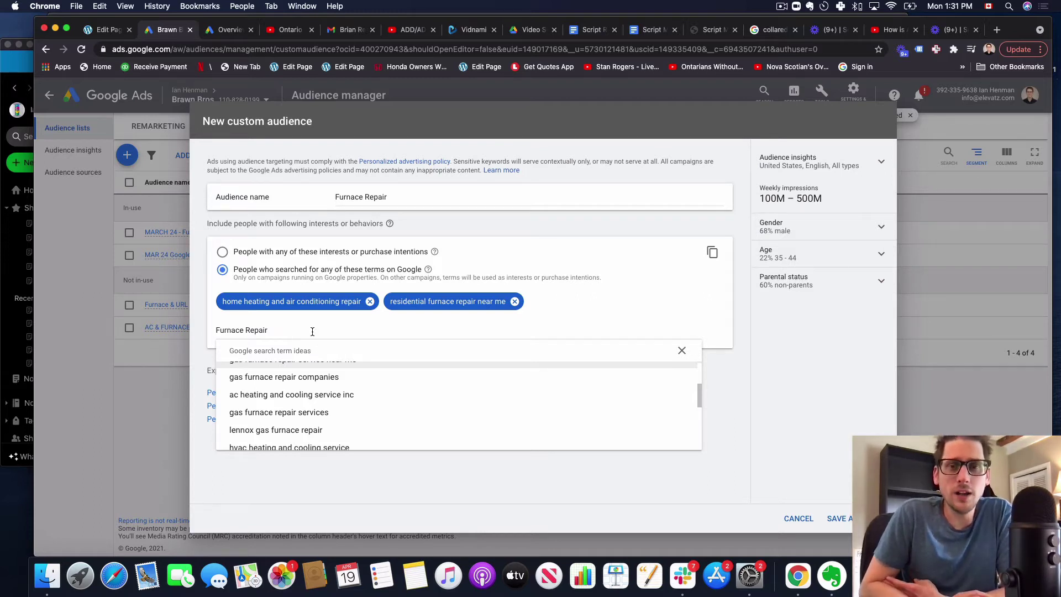
pyautogui.scroll(2, 359, 383)
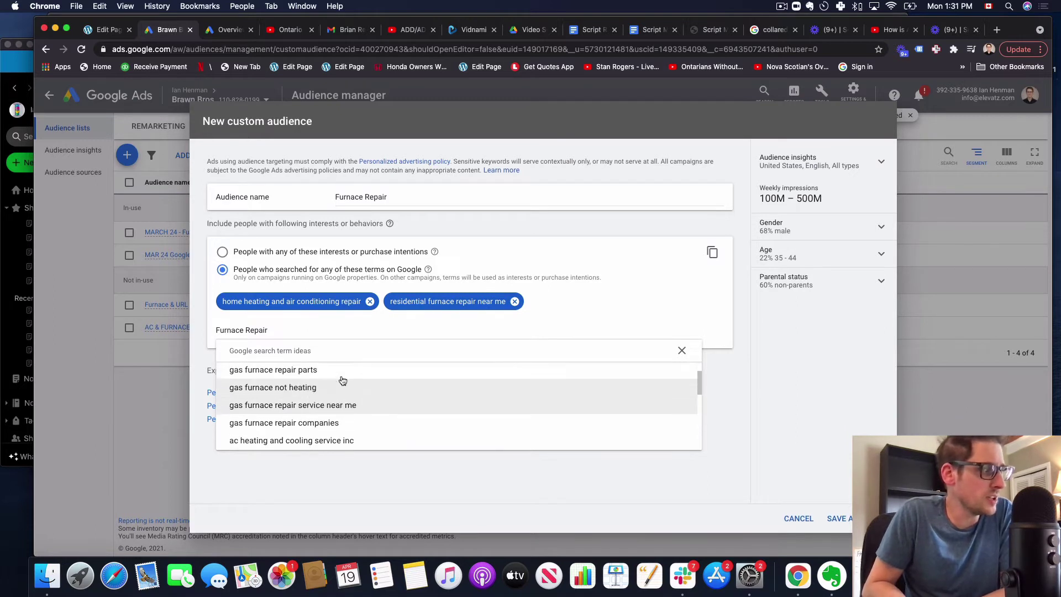
pyautogui.click(288, 374)
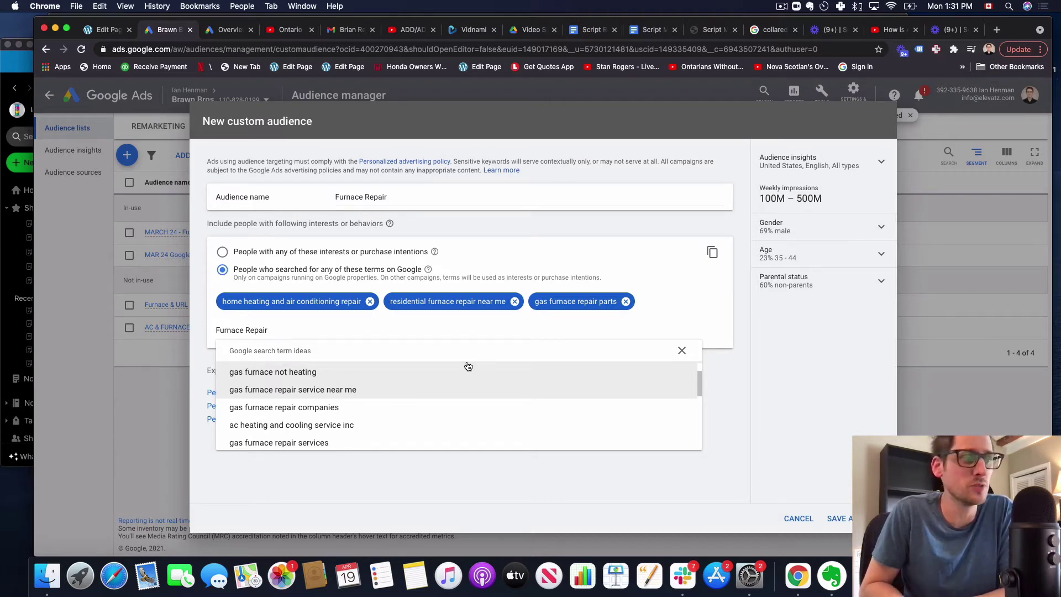
pyautogui.click(626, 301)
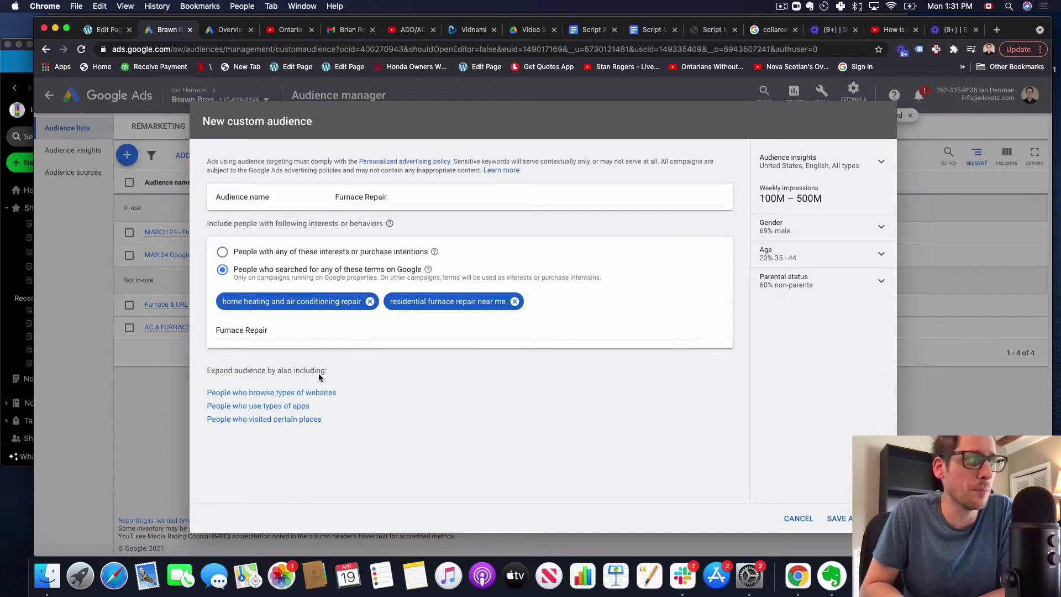
pyautogui.click(306, 333)
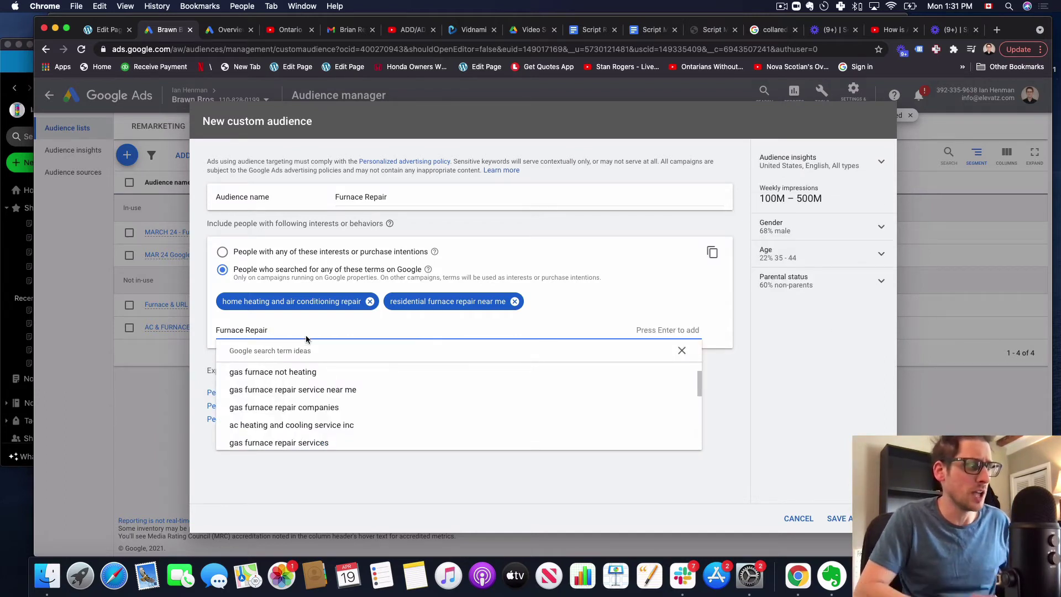
# Add the typed search terms 'Furnace Repair toronto' and 'furnace repair ontario'
pyautogui.write('toronto')
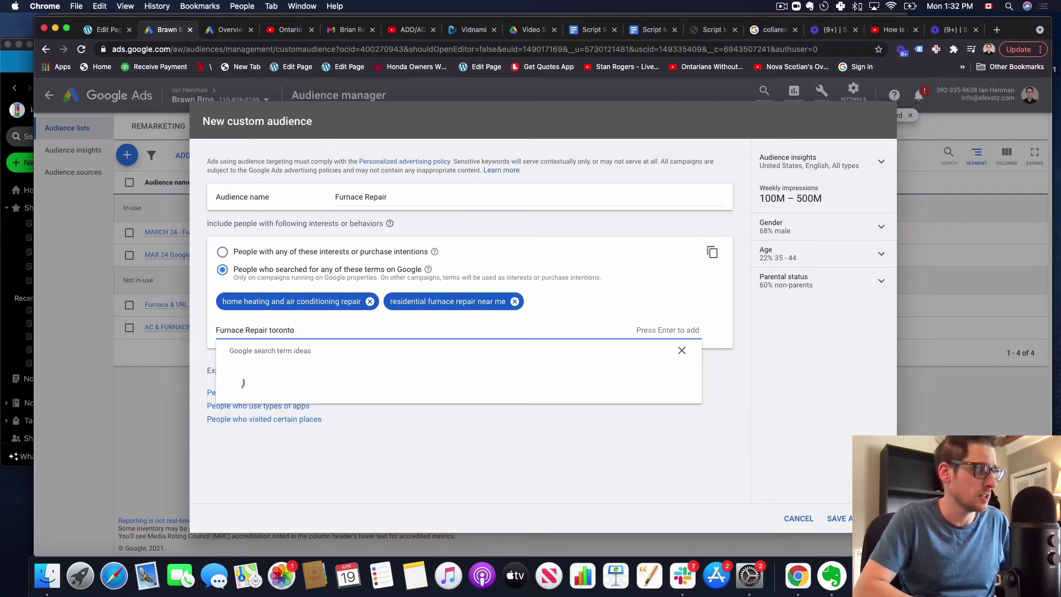
pyautogui.press('Return')
pyautogui.write('furnace f')
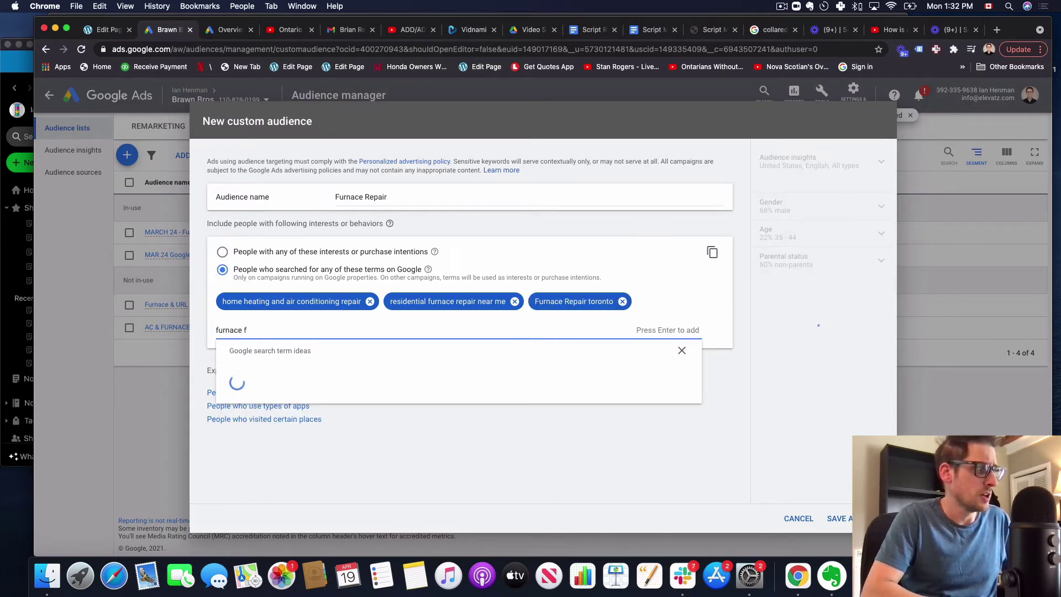
pyautogui.press('BackSpace')
pyautogui.write('repair ontario')
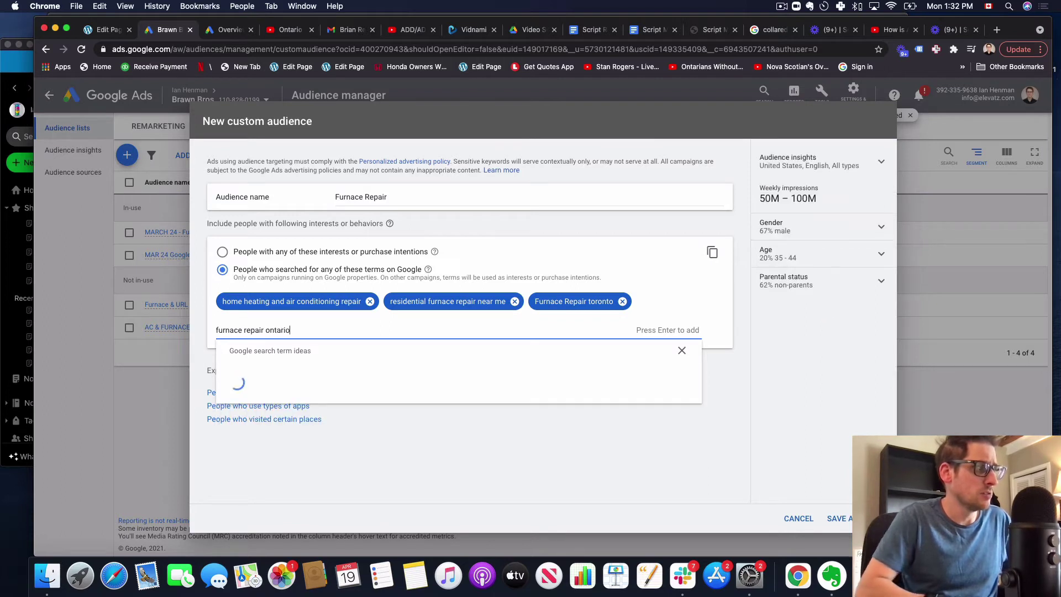
pyautogui.press('Return')
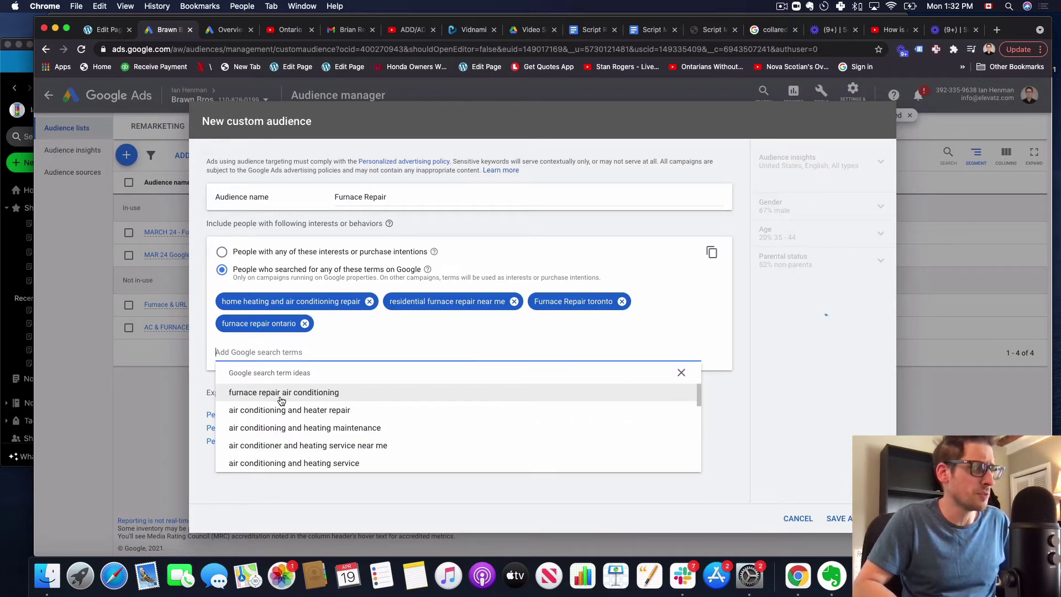
# Add suggested air conditioning, heating and HVAC repair terms, including 'toronto air conditioning & furnace repair'
pyautogui.click(310, 399)
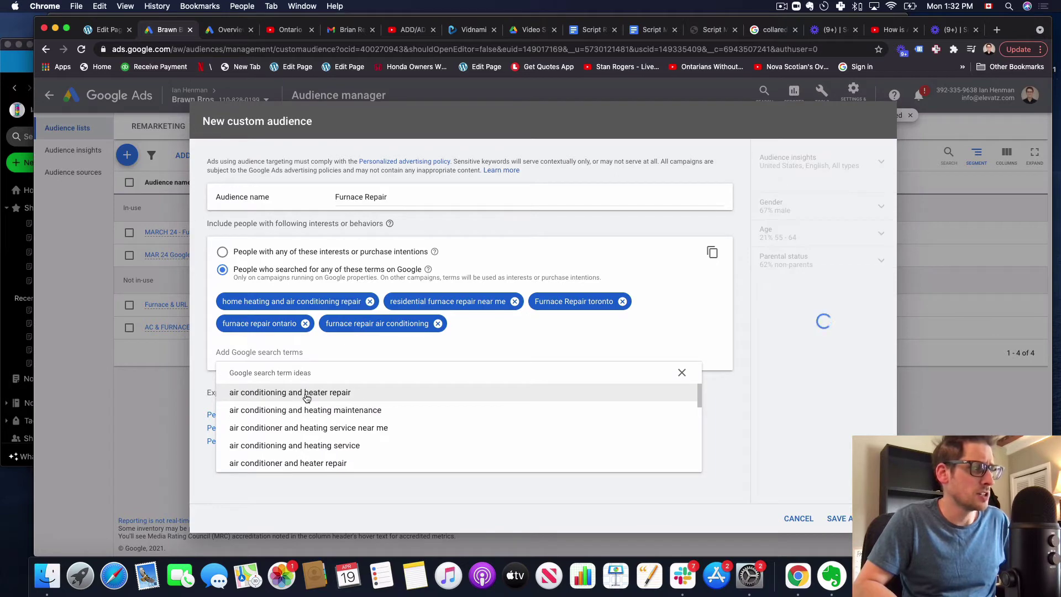
pyautogui.click(303, 394)
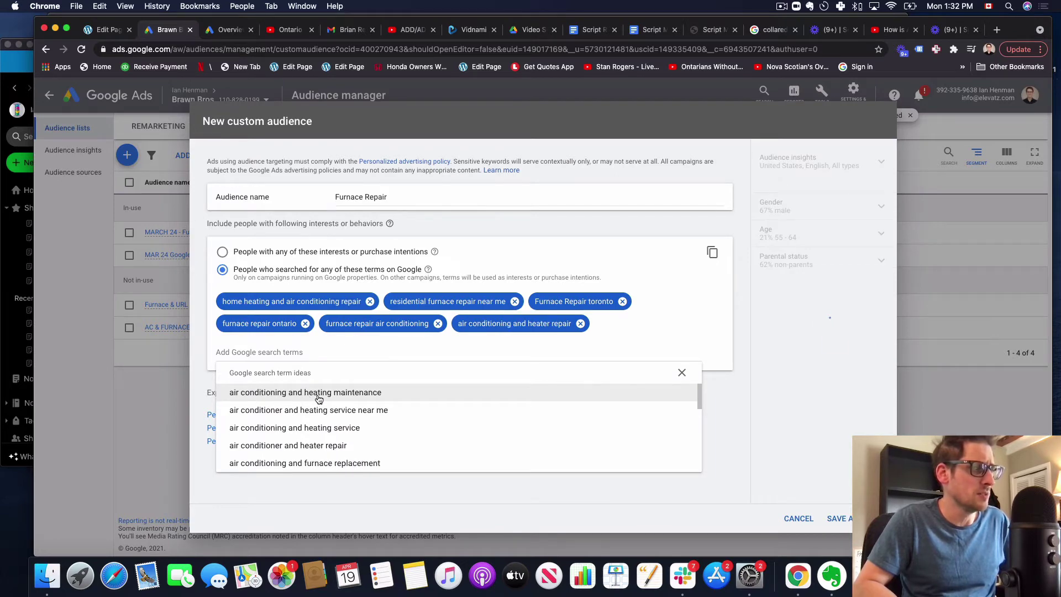
pyautogui.click(308, 397)
pyautogui.click(301, 416)
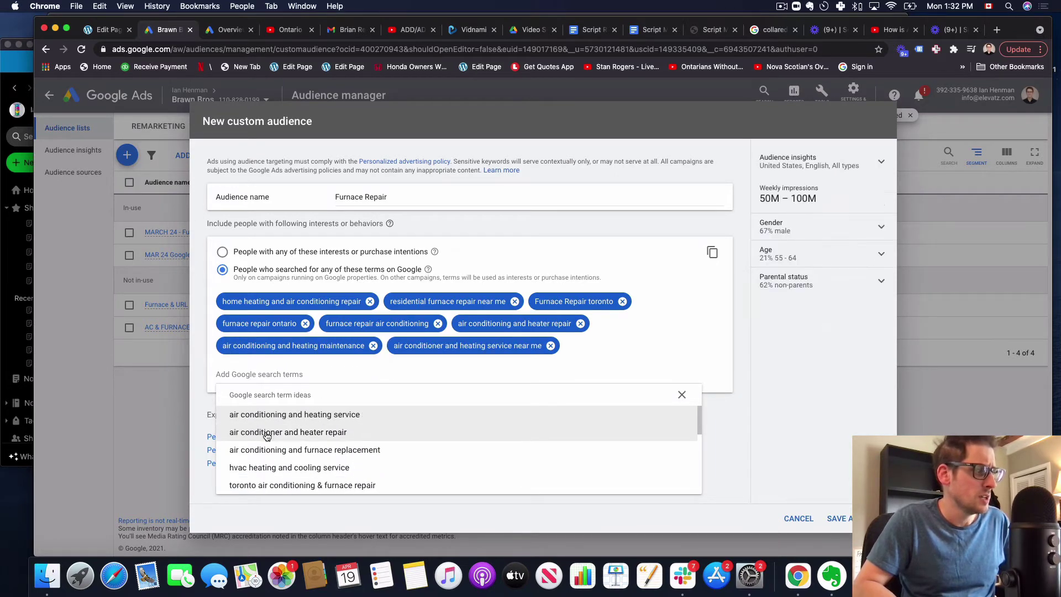
pyautogui.click(268, 432)
pyautogui.click(269, 434)
pyautogui.scroll(-2, 272, 441)
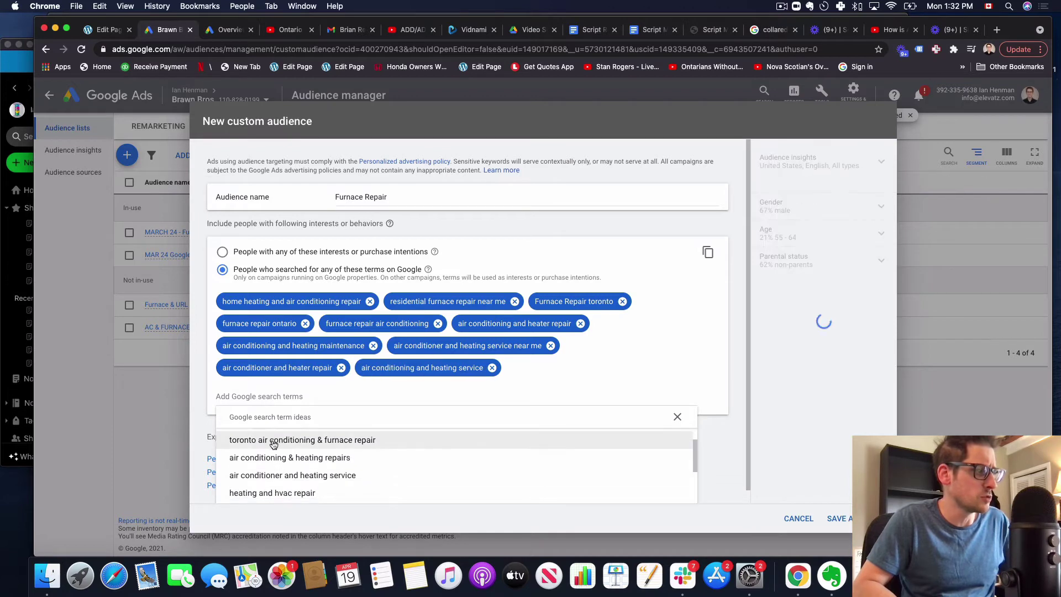
pyautogui.click(273, 440)
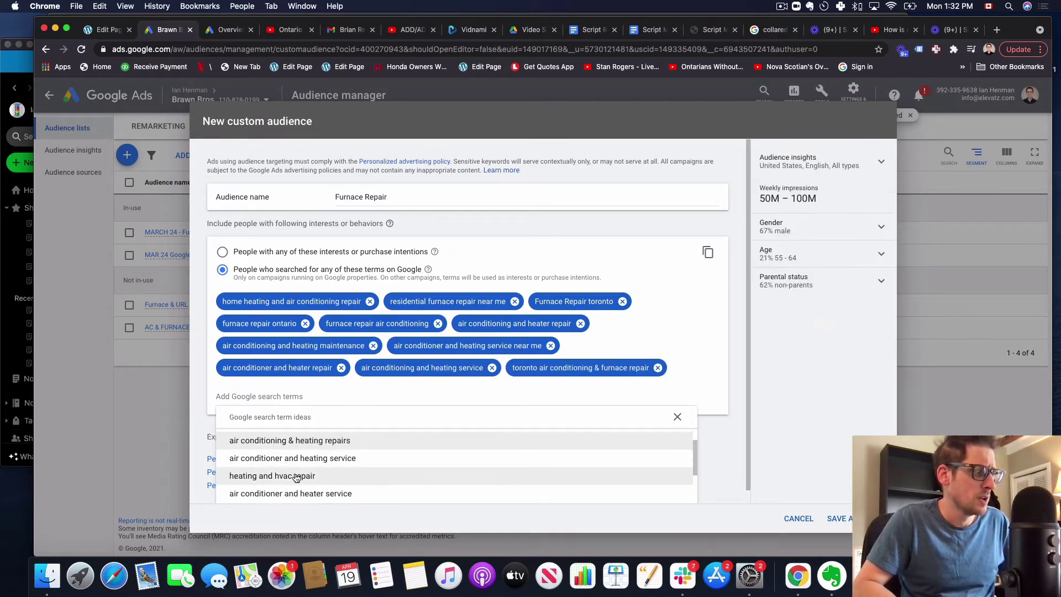
pyautogui.click(297, 476)
pyautogui.scroll(-1, 357, 479)
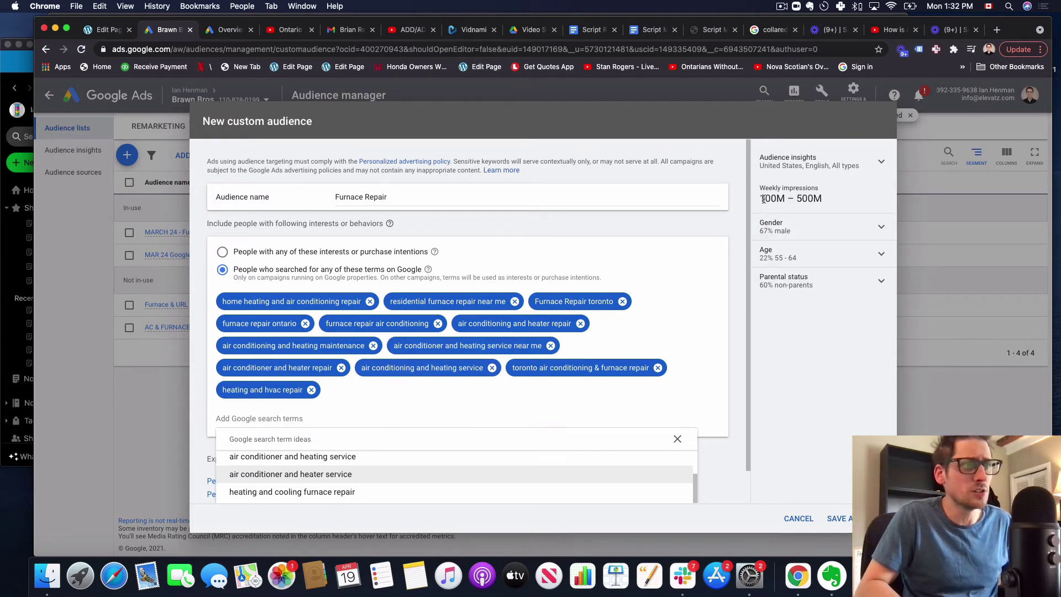
# Add 'furnace toronto', 'toronto ac furnace repair' and 'furnace hvac toronto' while checking weekly impressions
pyautogui.moveTo(758, 199); pyautogui.dragTo(826, 201)
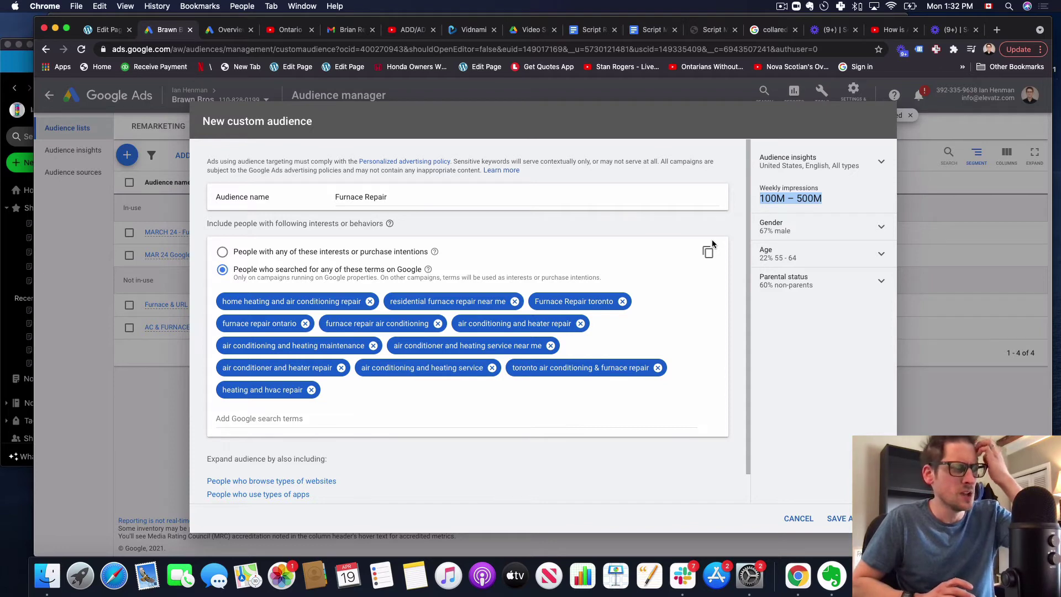
pyautogui.scroll(-1, 714, 238)
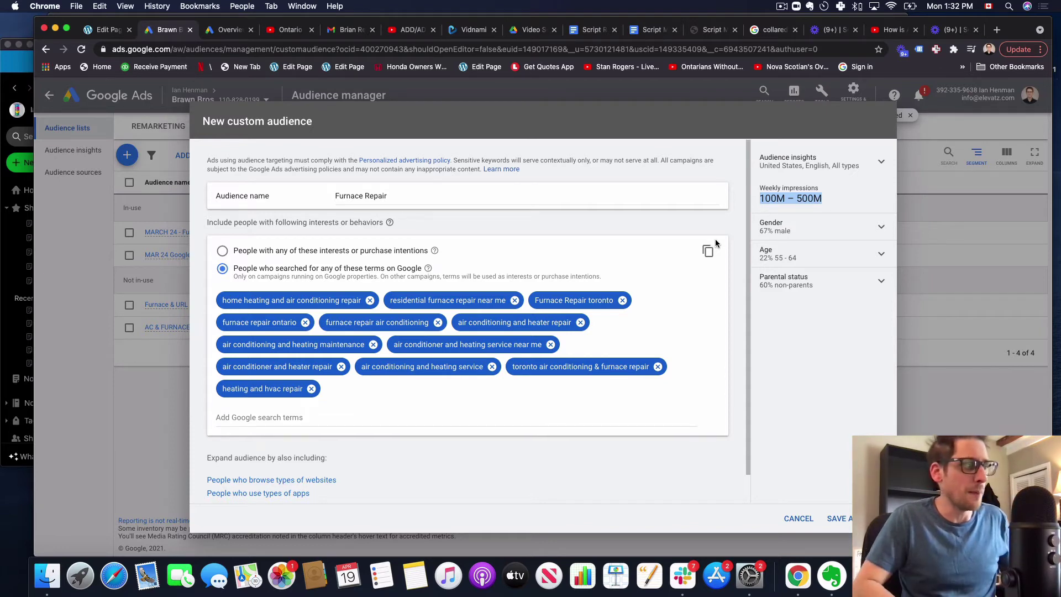
pyautogui.click(423, 412)
pyautogui.write('furn')
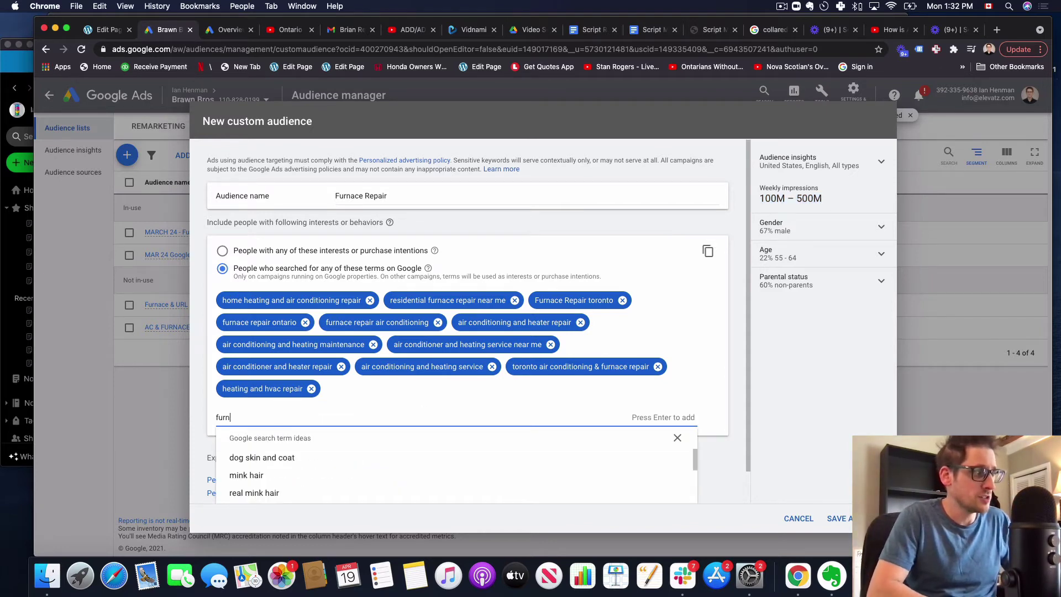
pyautogui.write('ace toror')
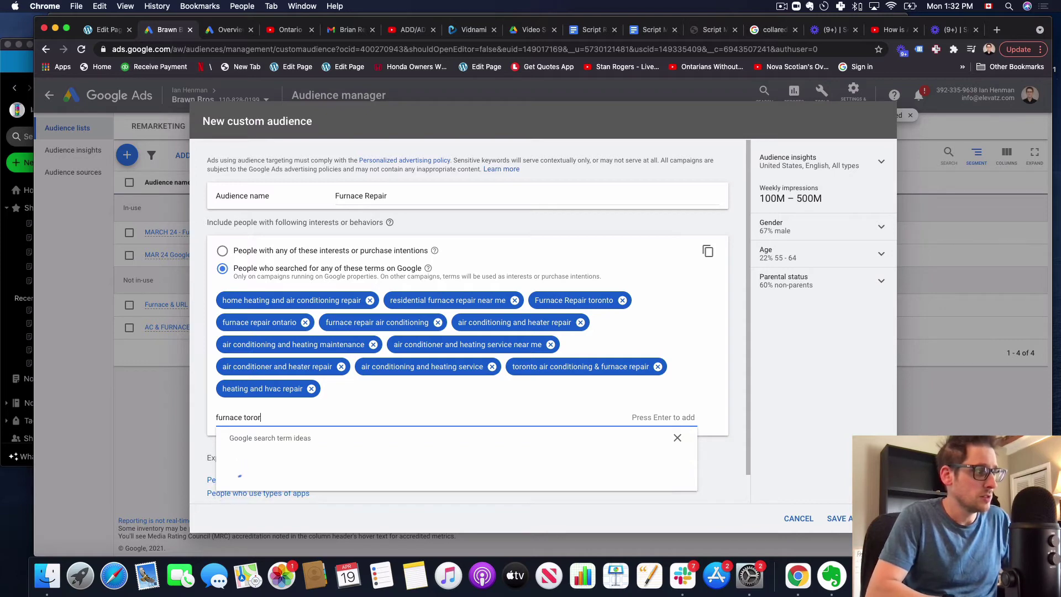
pyautogui.press('BackSpace')
pyautogui.press('BackSpace')
pyautogui.press('BackSpace')
pyautogui.press('BackSpace')
pyautogui.write('poron')
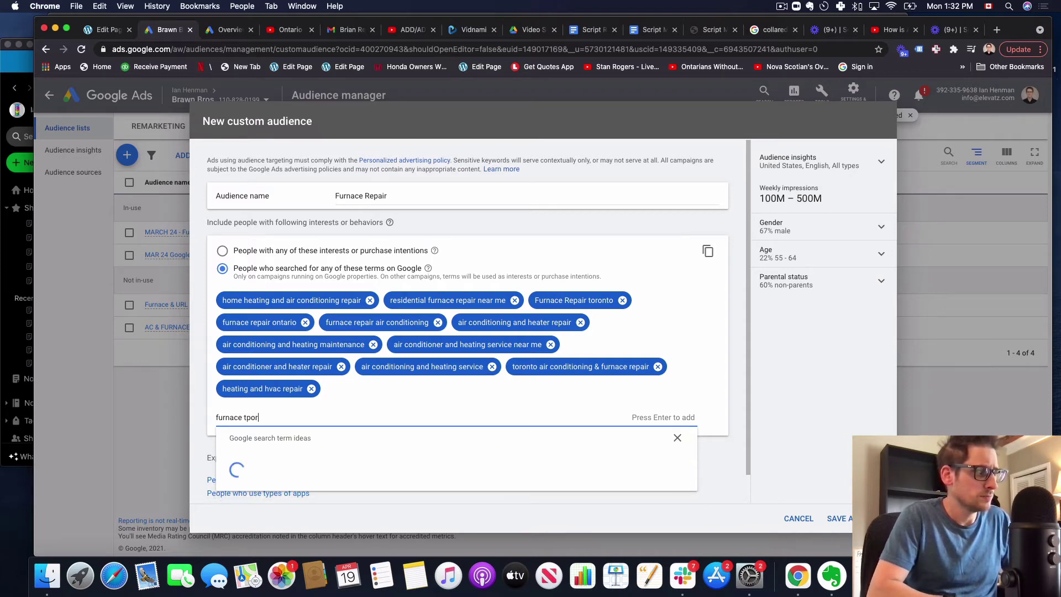
pyautogui.press('BackSpace')
pyautogui.press('BackSpace')
pyautogui.press('BackSpace')
pyautogui.press('BackSpace')
pyautogui.press('BackSpace')
pyautogui.write('or')
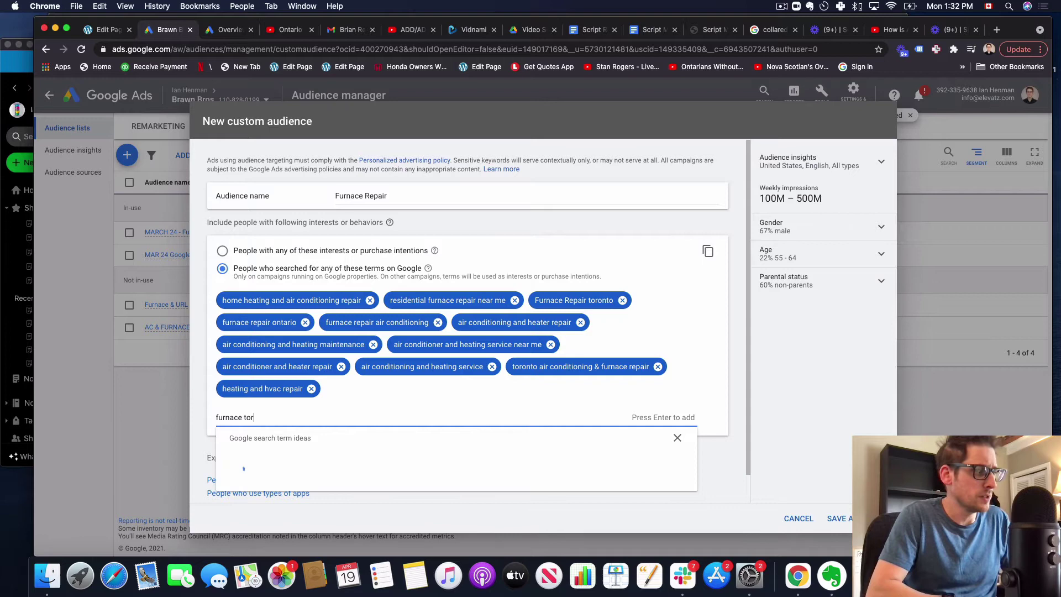
pyautogui.write('onto')
pyautogui.press('Return')
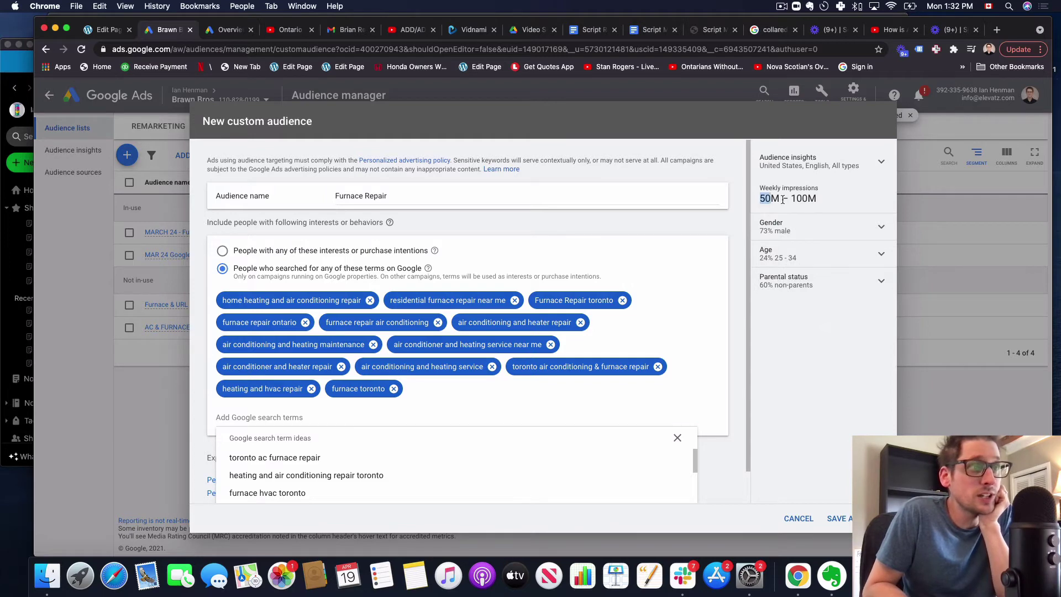
pyautogui.moveTo(760, 199); pyautogui.dragTo(817, 200)
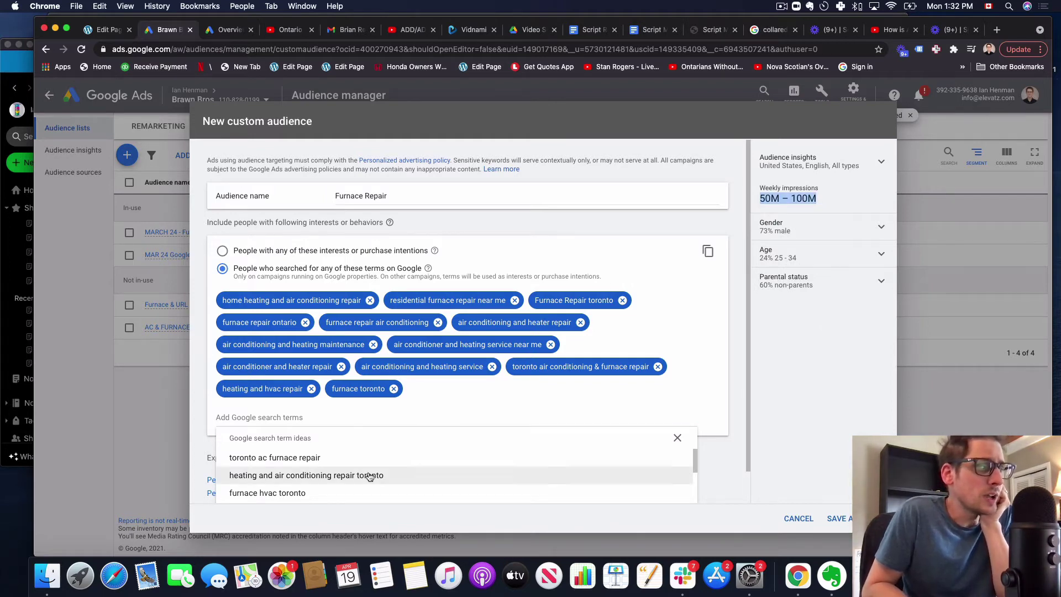
pyautogui.click(356, 458)
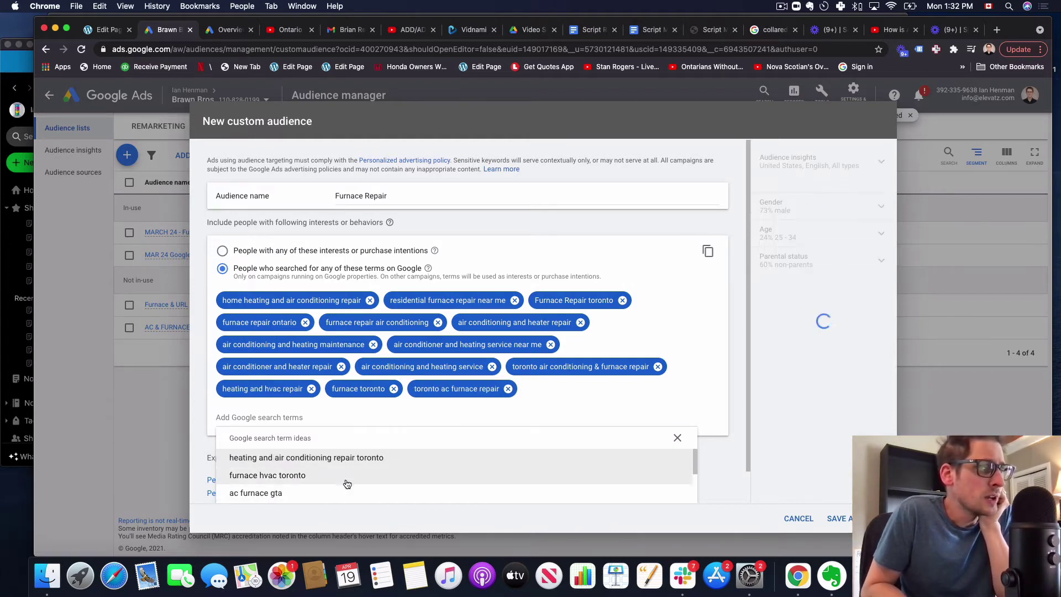
pyautogui.click(343, 476)
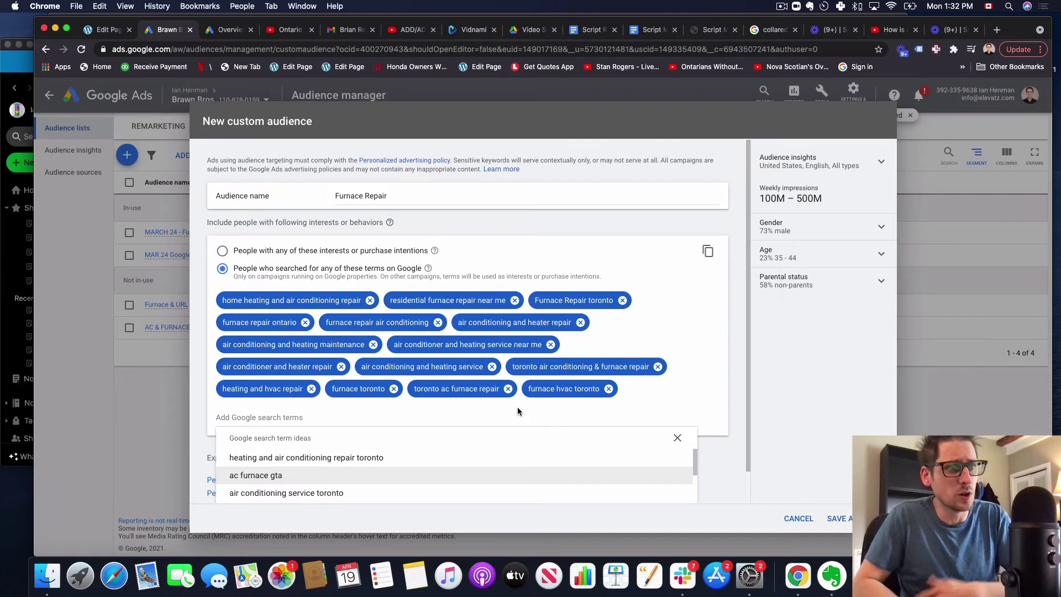
# Highlight the 100M – 500M weekly impressions estimate in Audience insights
pyautogui.moveTo(769, 205); pyautogui.dragTo(843, 205)
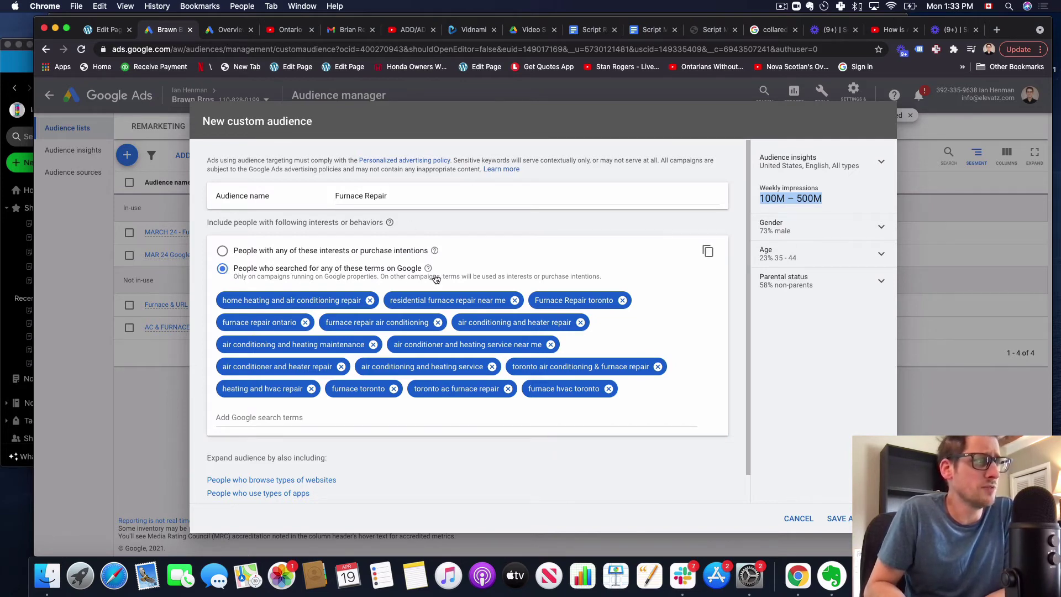
# Expand the parental status, age and gender breakdowns in Audience insights
pyautogui.click(881, 282)
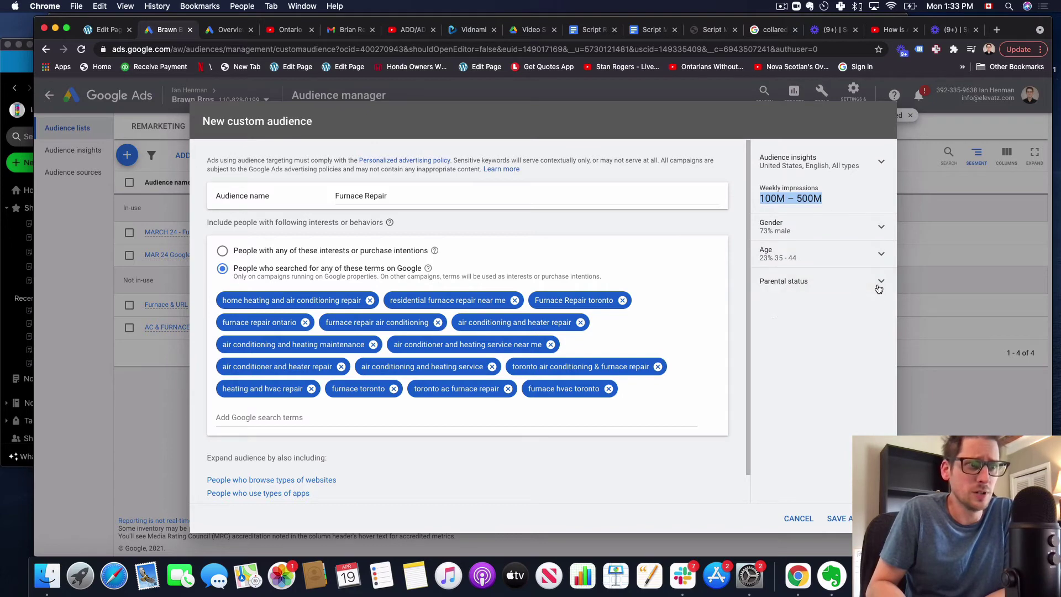
pyautogui.click(881, 255)
pyautogui.click(880, 230)
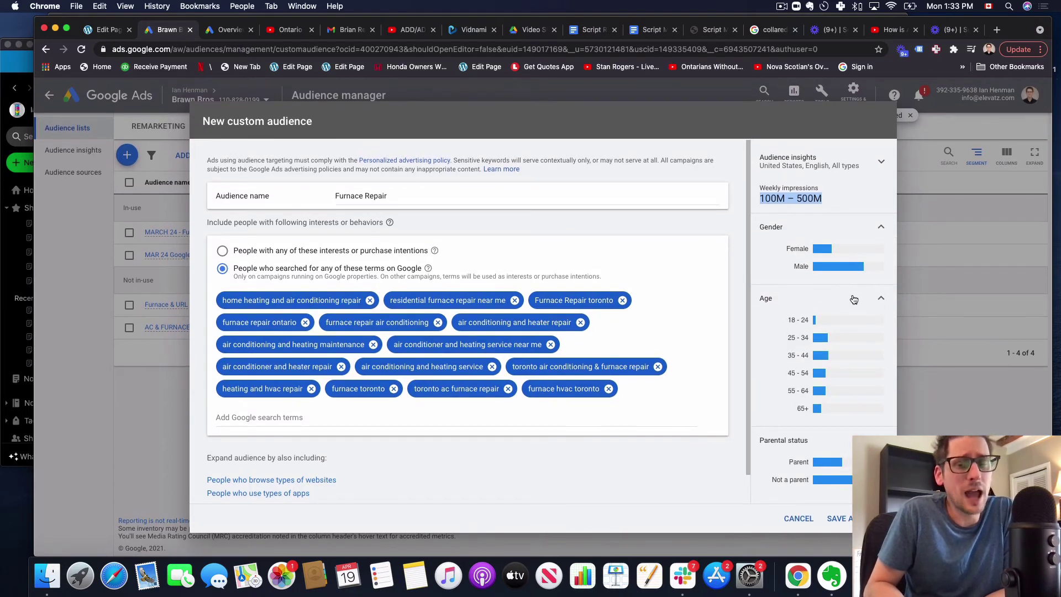
pyautogui.scroll(-1, 618, 290)
pyautogui.scroll(1, 618, 290)
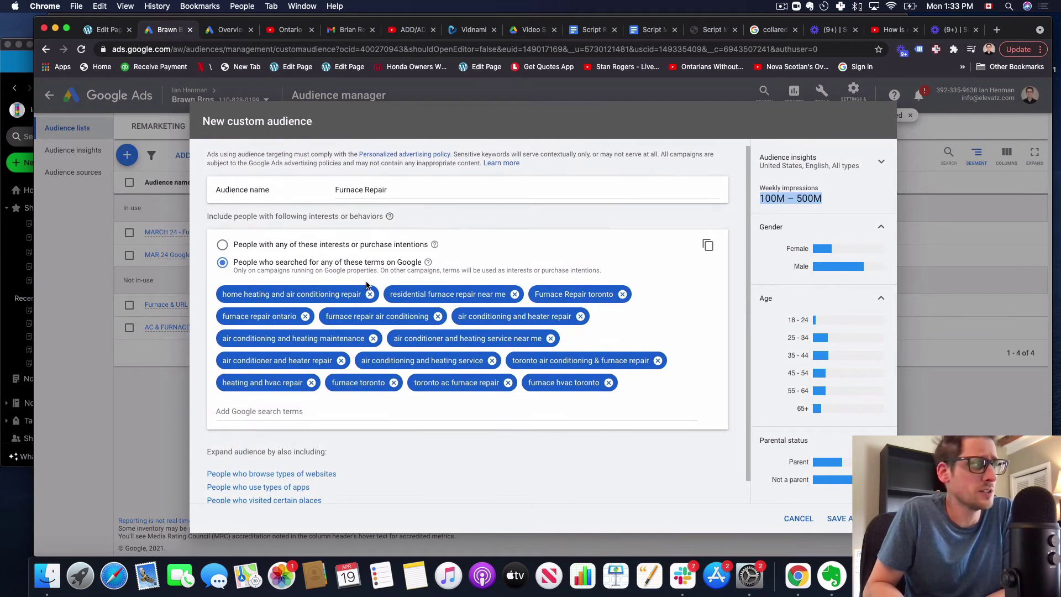
# Switch the audience to people with these interests or purchase intentions
pyautogui.click(222, 245)
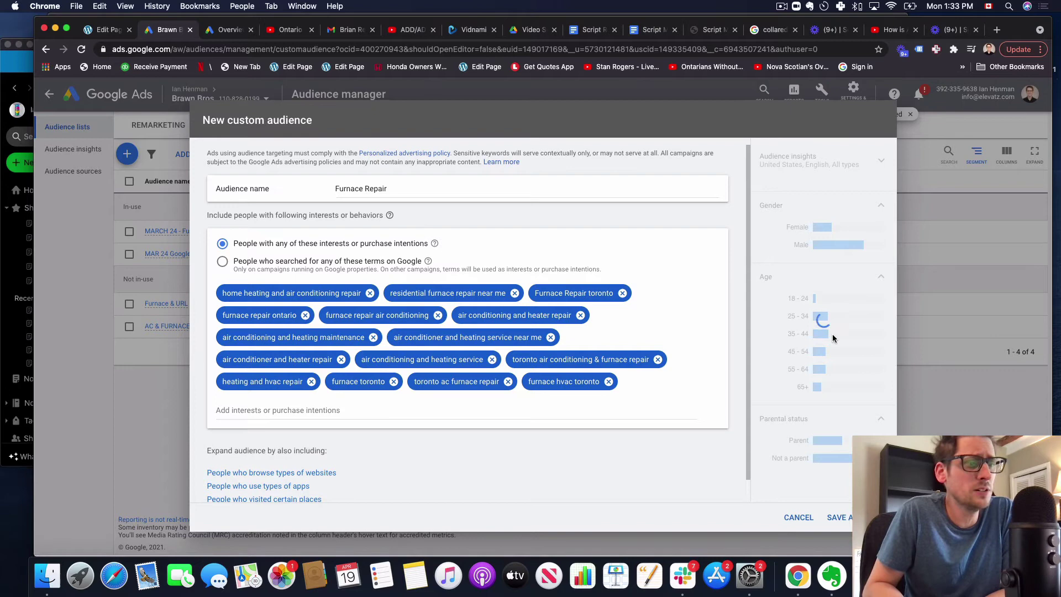
pyautogui.scroll(-1, 823, 360)
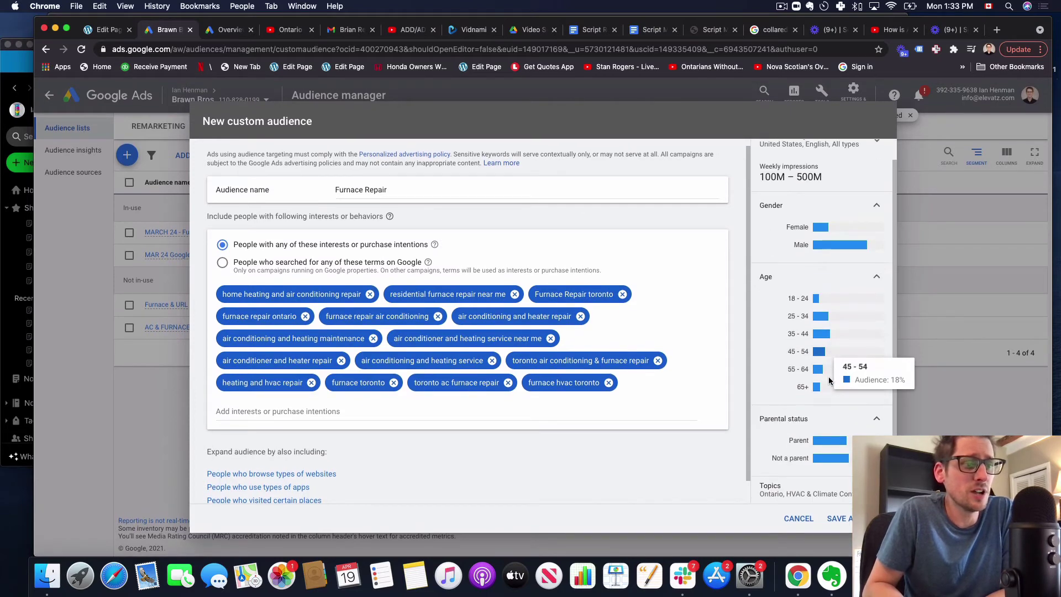
pyautogui.scroll(-3, 841, 437)
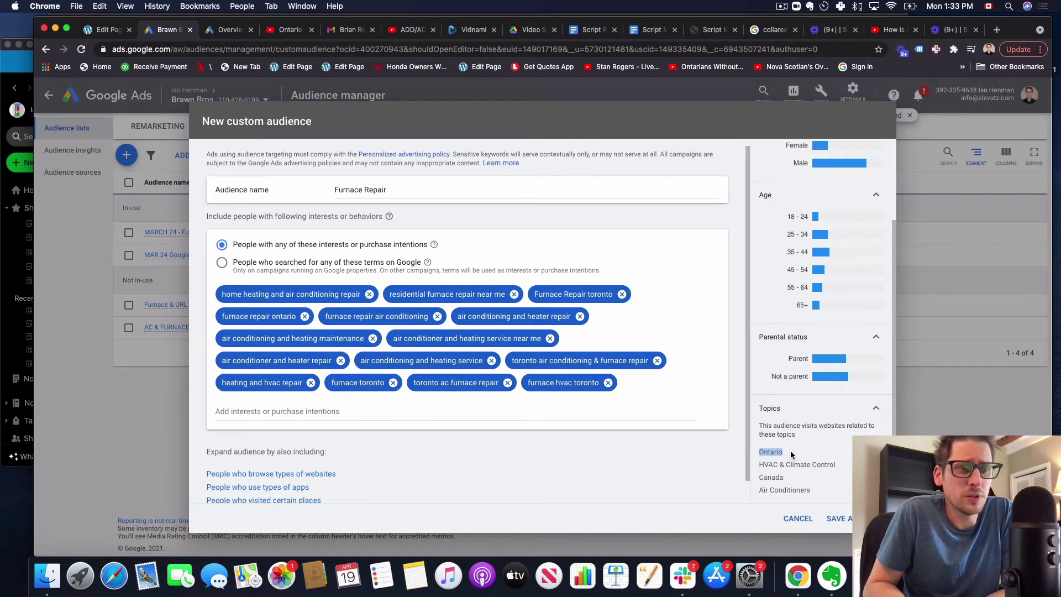
# Review the related topics HVAC & Climate Control, Air Conditioners, Canada and Ontario
pyautogui.moveTo(759, 463); pyautogui.dragTo(841, 467)
pyautogui.moveTo(757, 490); pyautogui.dragTo(812, 490)
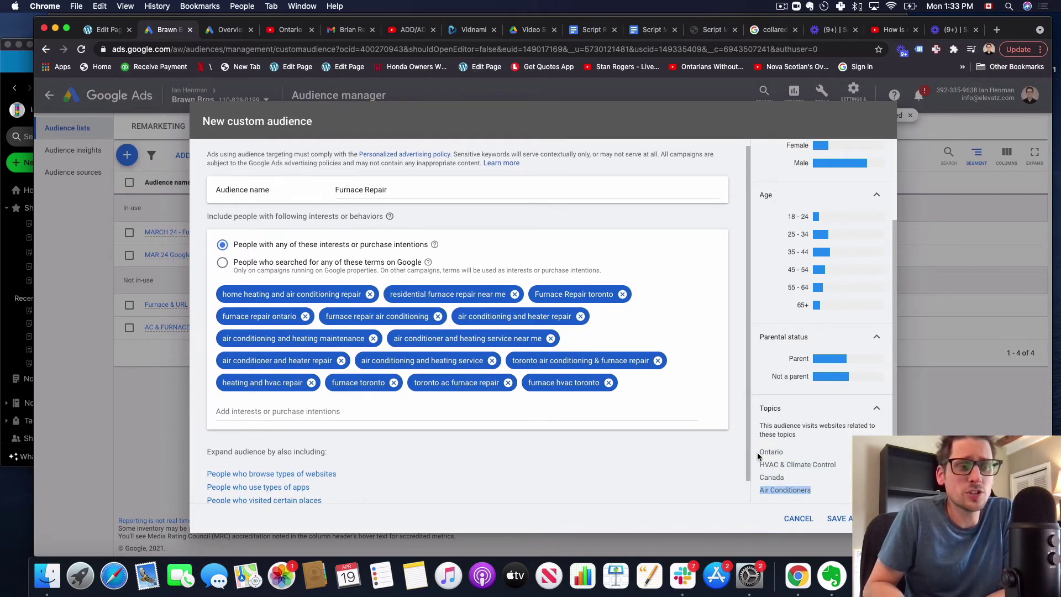
pyautogui.moveTo(758, 452); pyautogui.dragTo(797, 483)
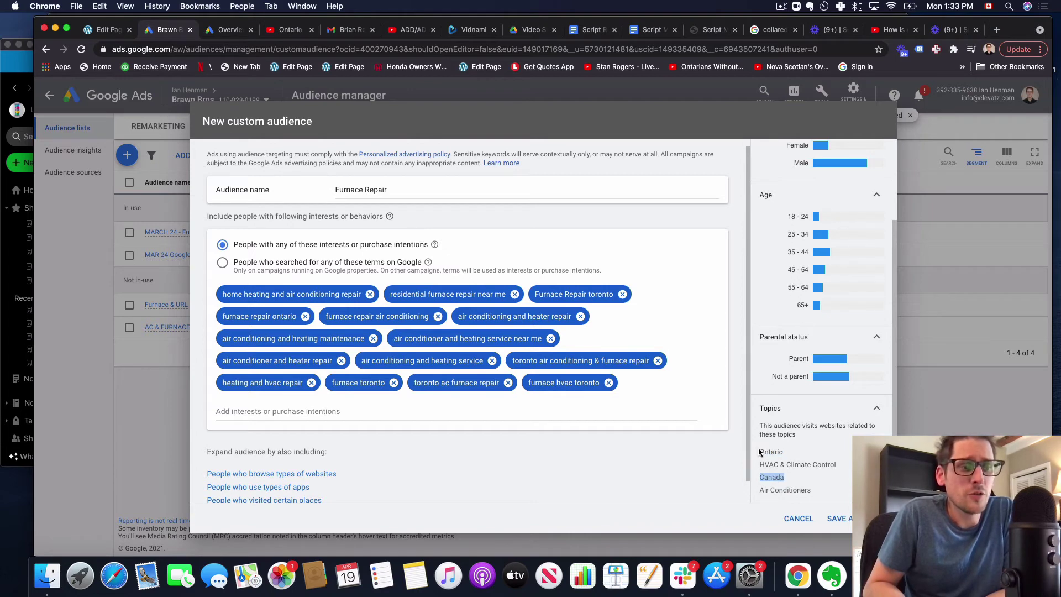
pyautogui.moveTo(759, 452); pyautogui.dragTo(785, 453)
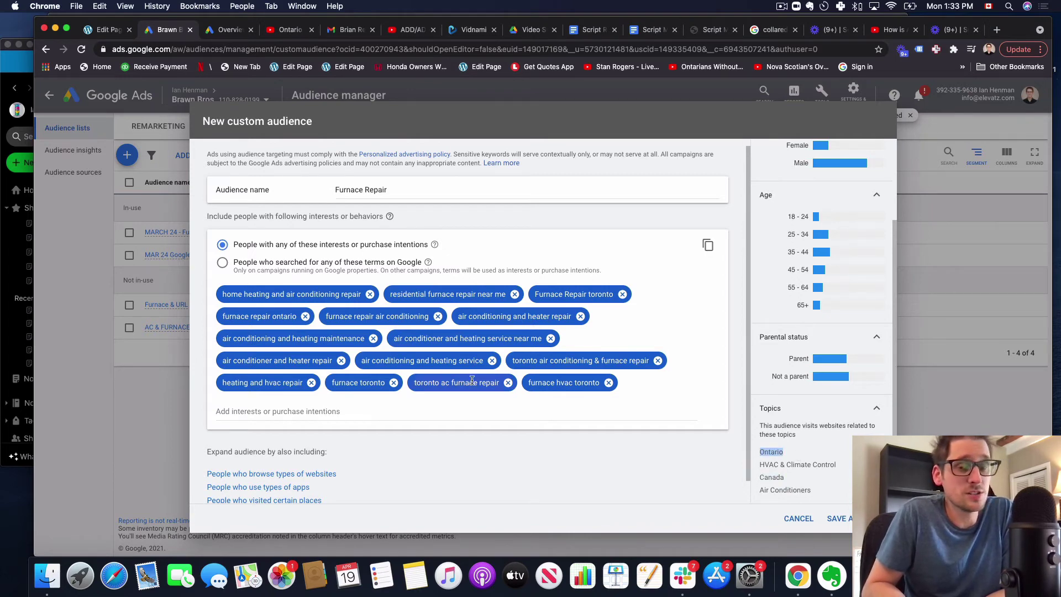
pyautogui.click(781, 466)
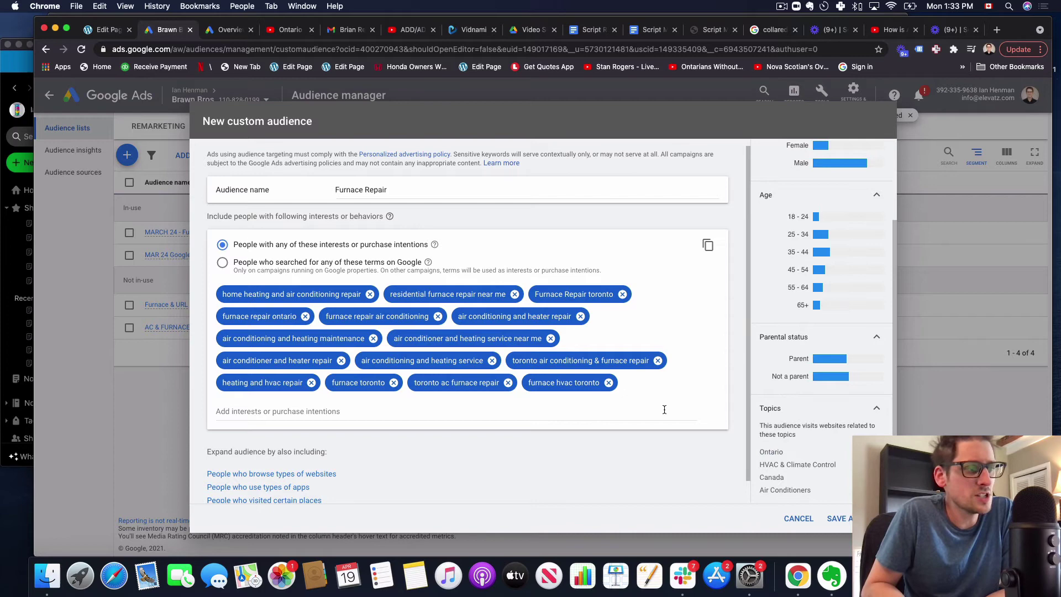
pyautogui.scroll(-1, 663, 410)
pyautogui.moveTo(790, 455); pyautogui.dragTo(844, 471)
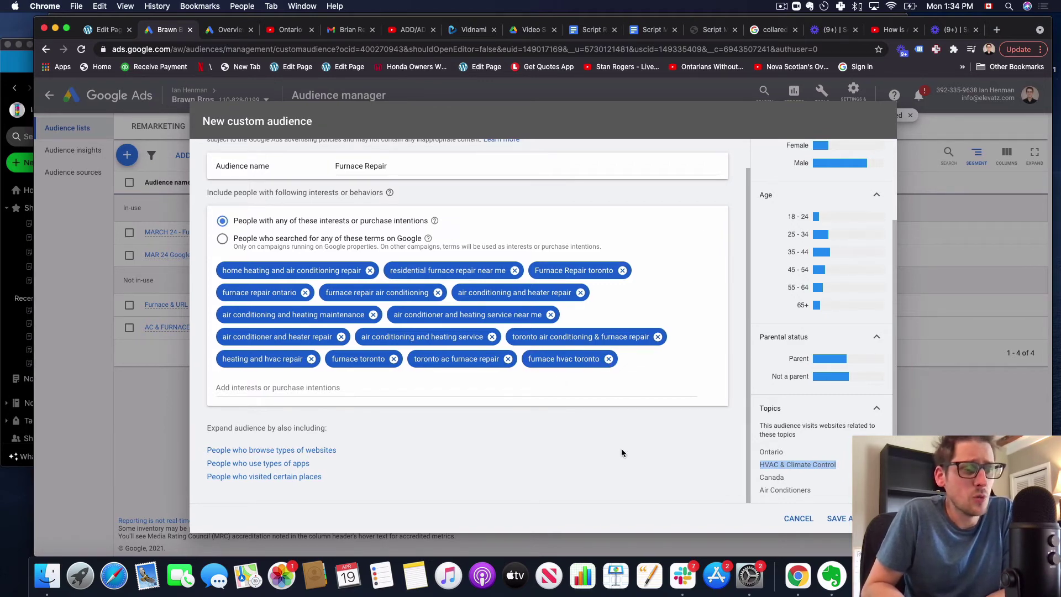
# Switch targeting back to Google searchers and collapse the parental status and age breakdowns
pyautogui.click(222, 240)
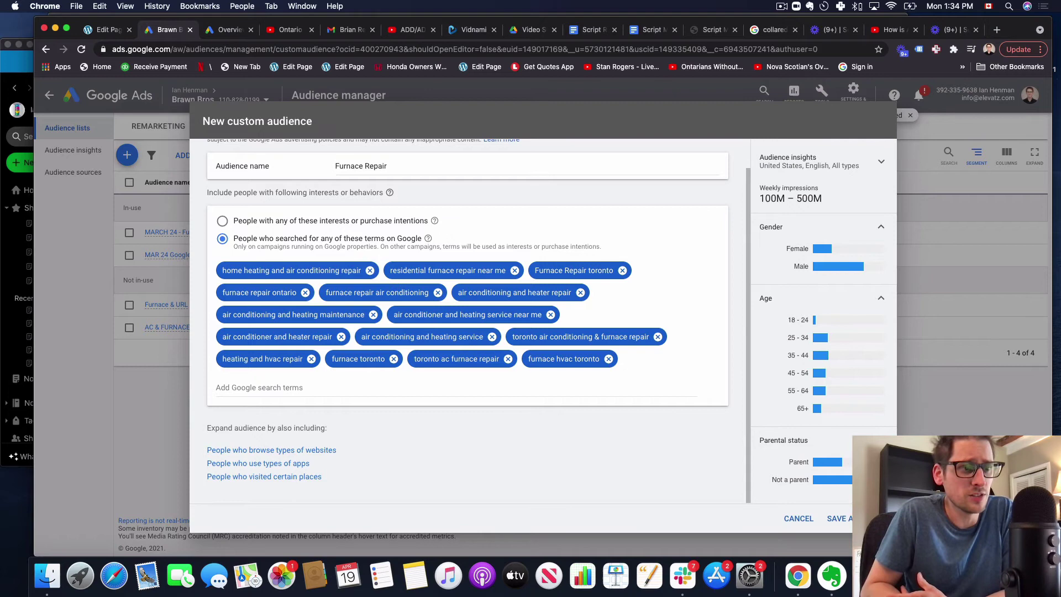
pyautogui.click(880, 440)
pyautogui.click(881, 301)
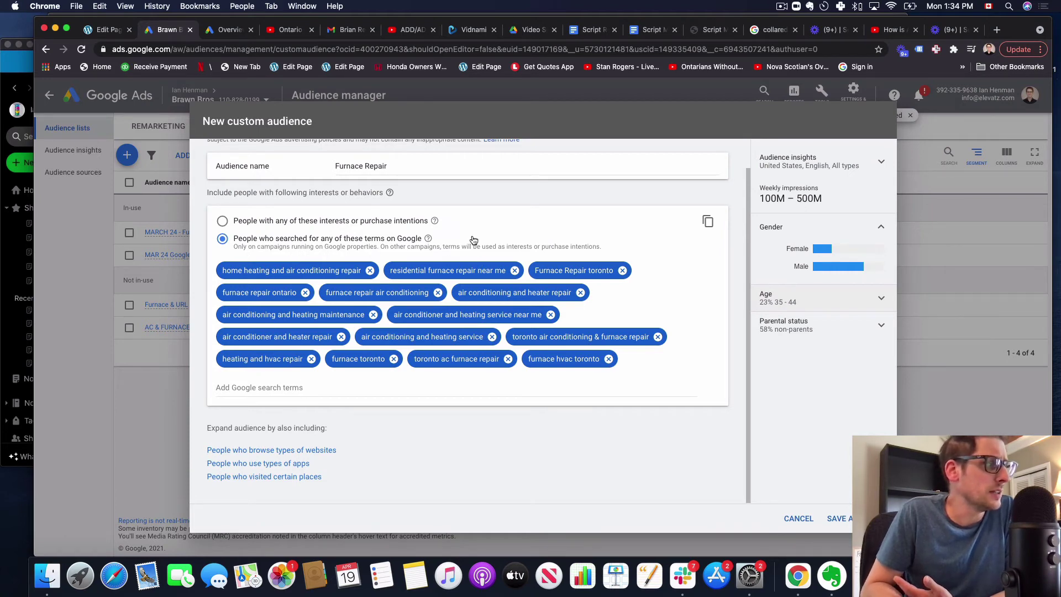
pyautogui.moveTo(429, 240)
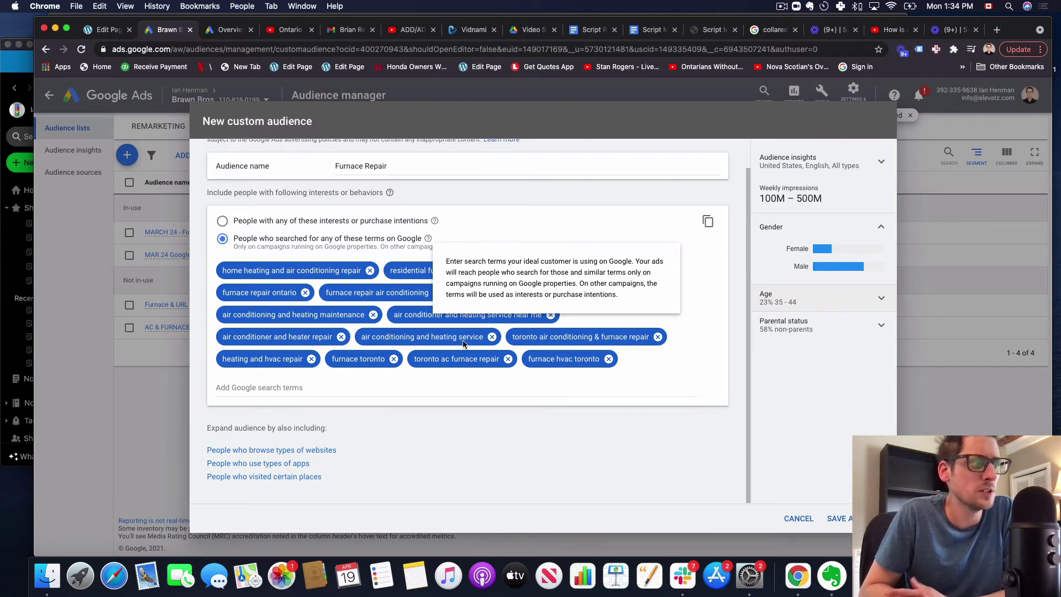
pyautogui.scroll(1, 469, 332)
pyautogui.scroll(-1, 510, 408)
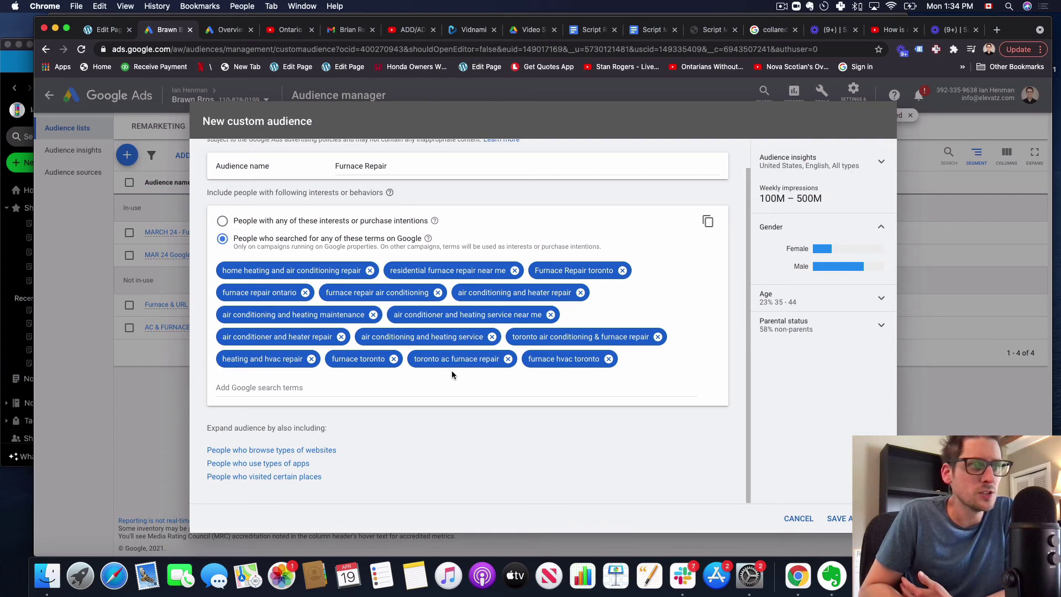
# Add four suggested terms, including 'air conditioning service toronto' and 'furnace repair service toronto'
pyautogui.click(312, 388)
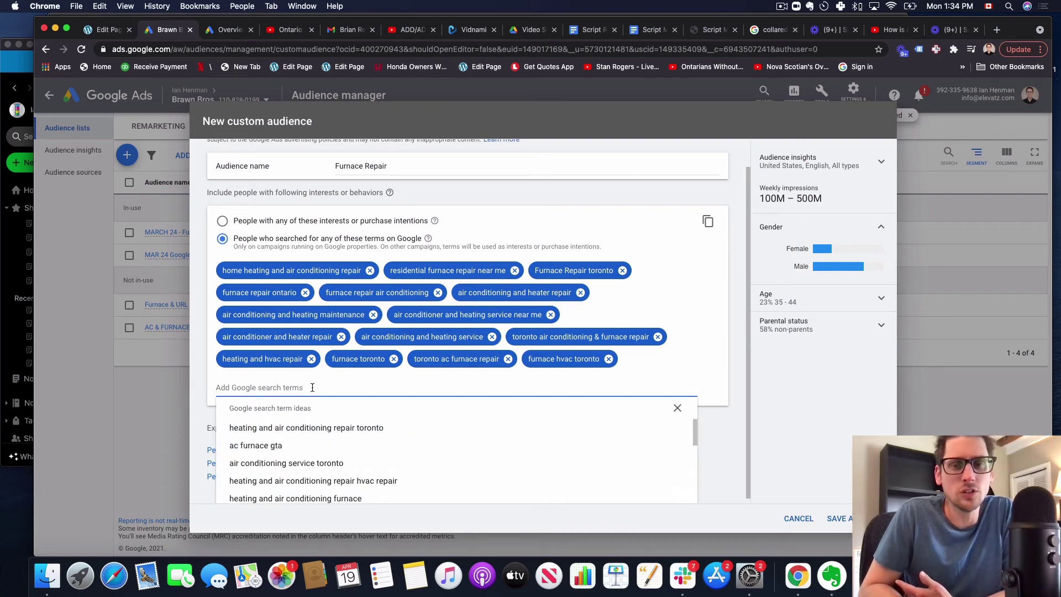
pyautogui.click(339, 429)
pyautogui.scroll(-1, 332, 457)
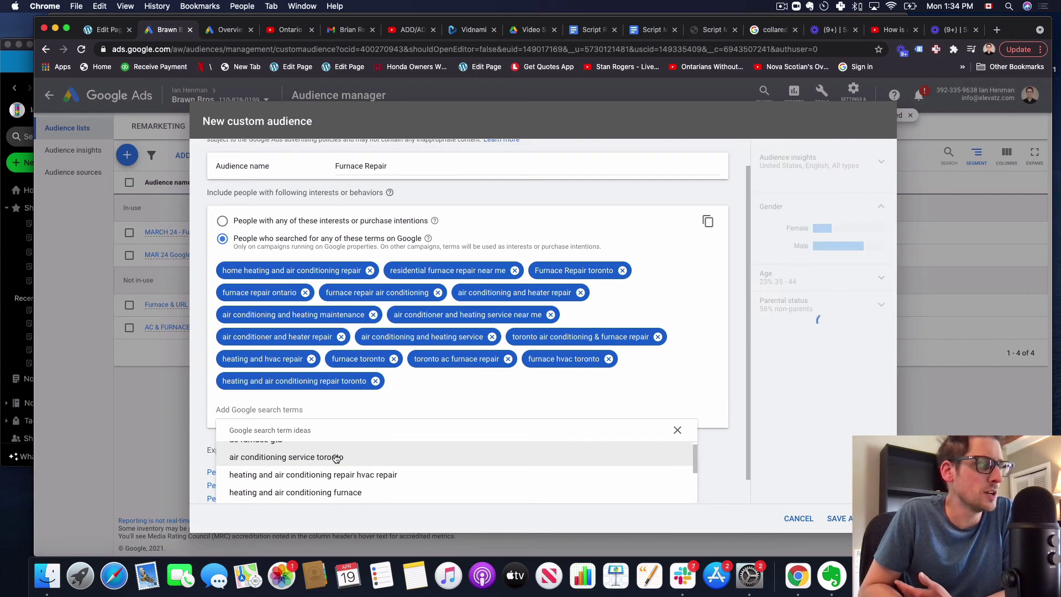
pyautogui.click(335, 457)
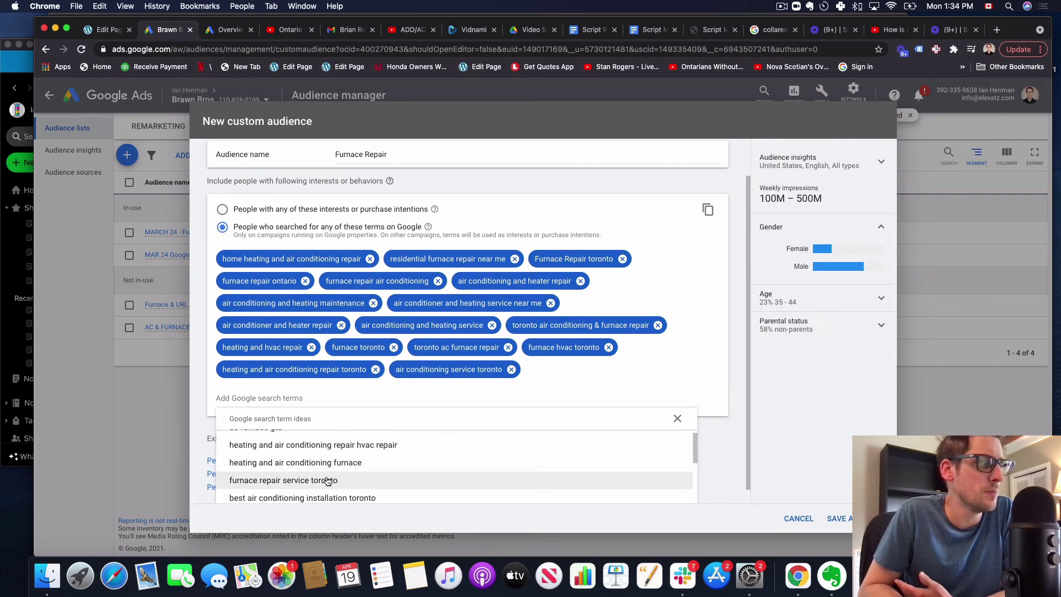
pyautogui.click(331, 481)
pyautogui.click(351, 442)
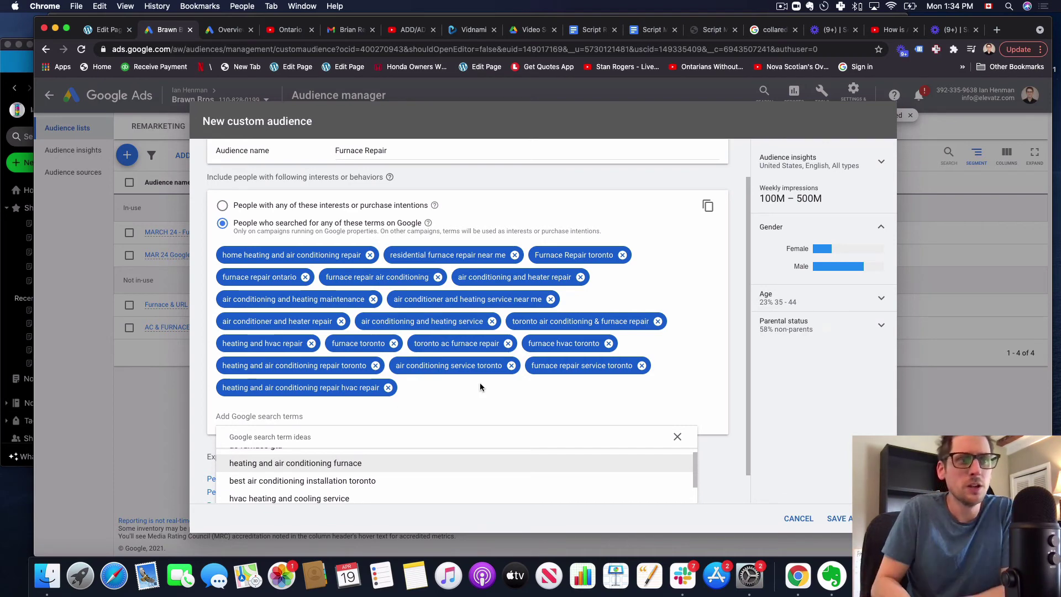
# Expand the audience's full age breakdown in Audience insights
pyautogui.moveTo(811, 265)
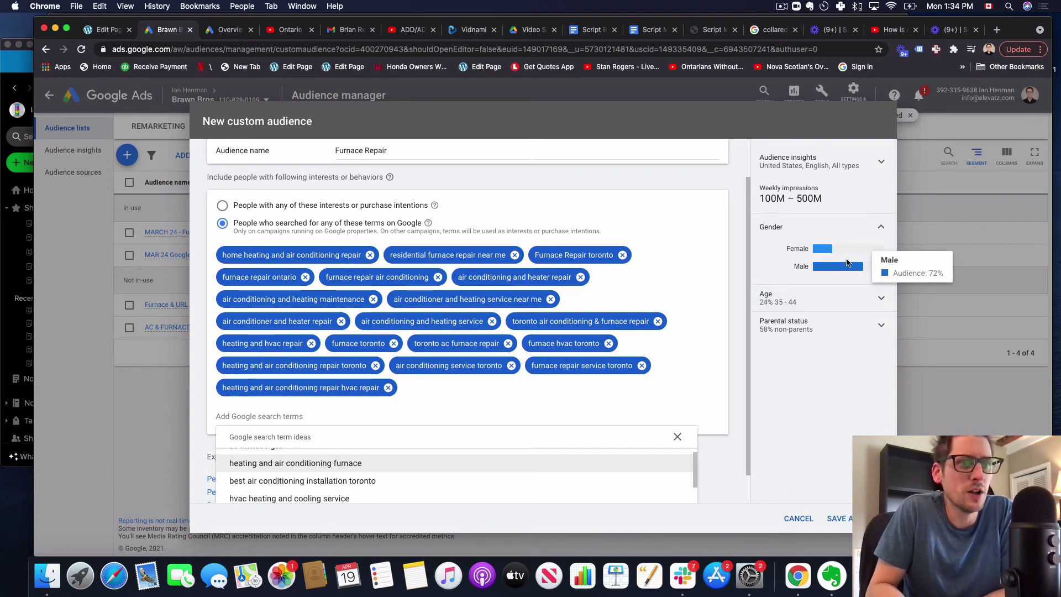
pyautogui.click(872, 303)
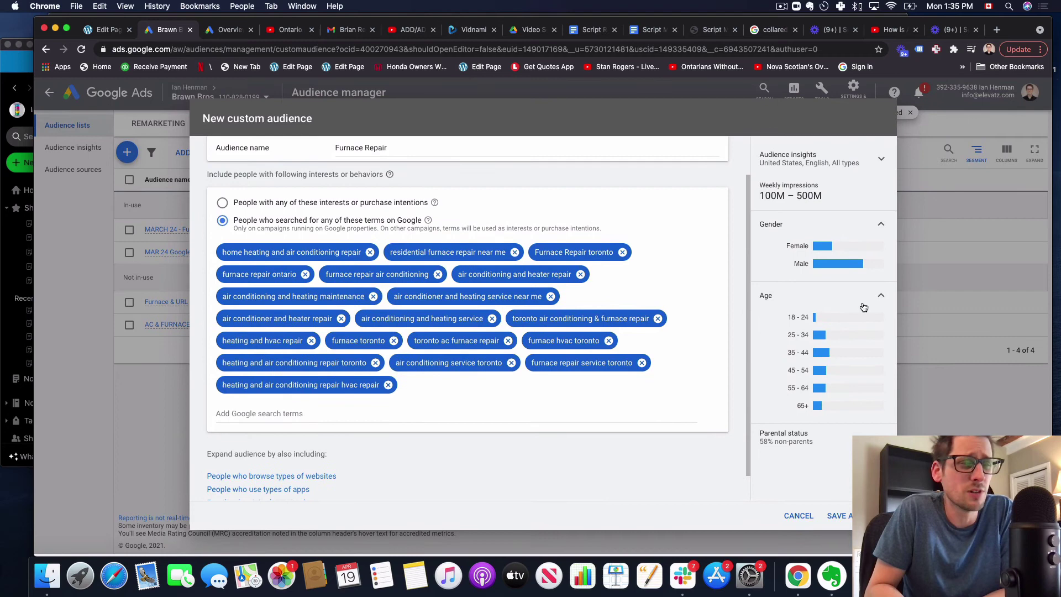
pyautogui.moveTo(822, 356)
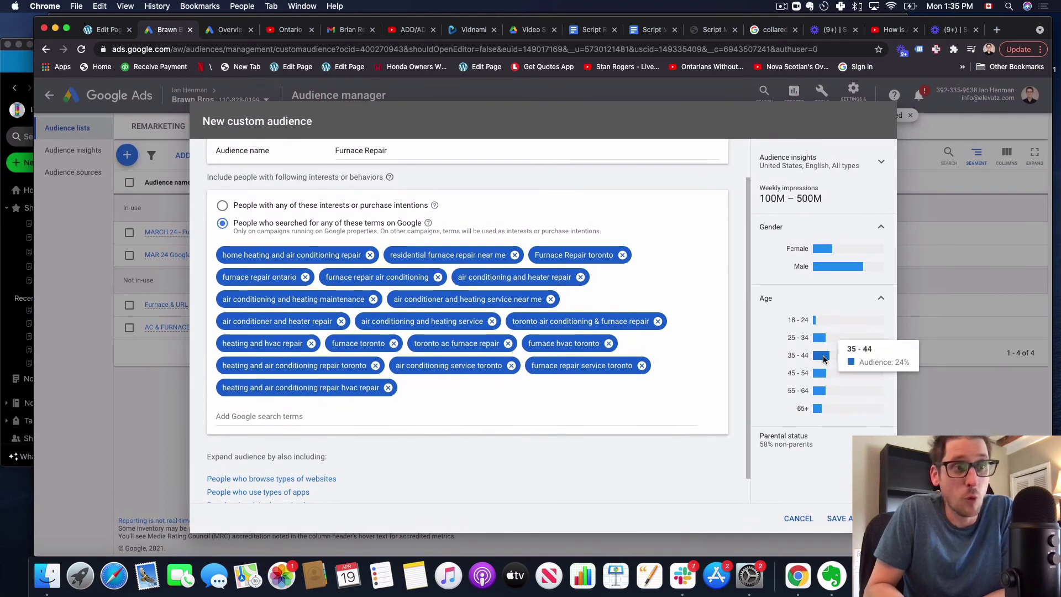
pyautogui.scroll(2, 646, 402)
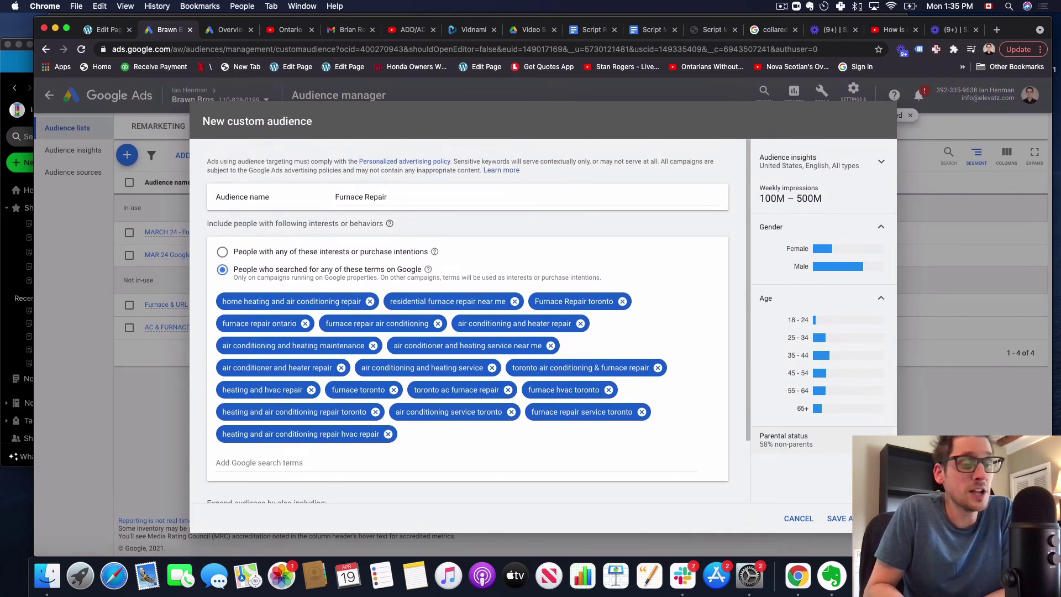